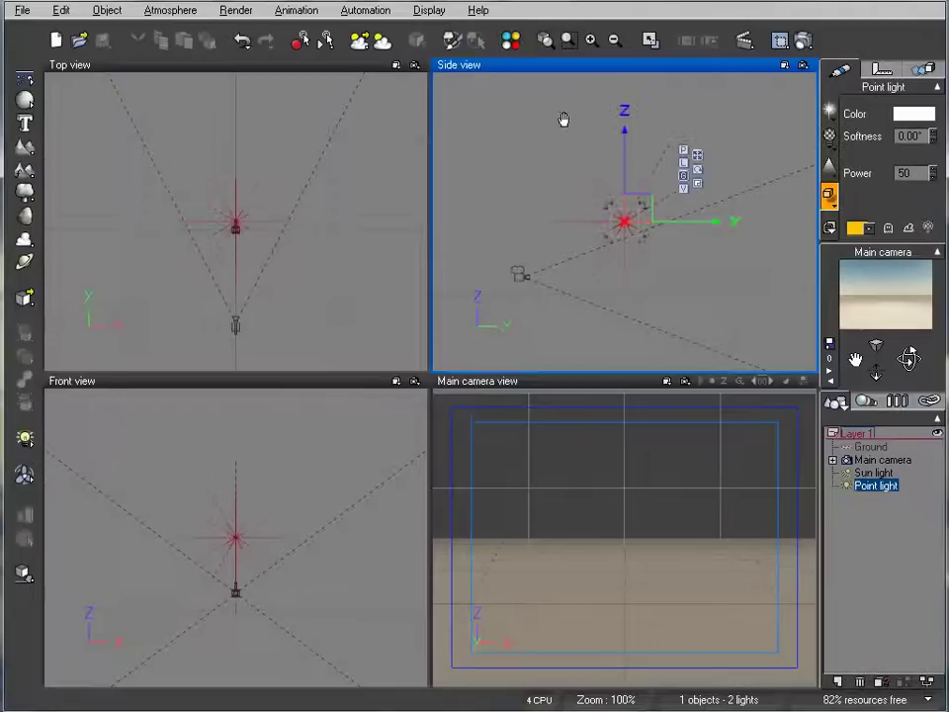
# Step: Reposition the point light in front of the camera in the side view
pyautogui.moveTo(581, 170); pyautogui.dragTo(637, 211)
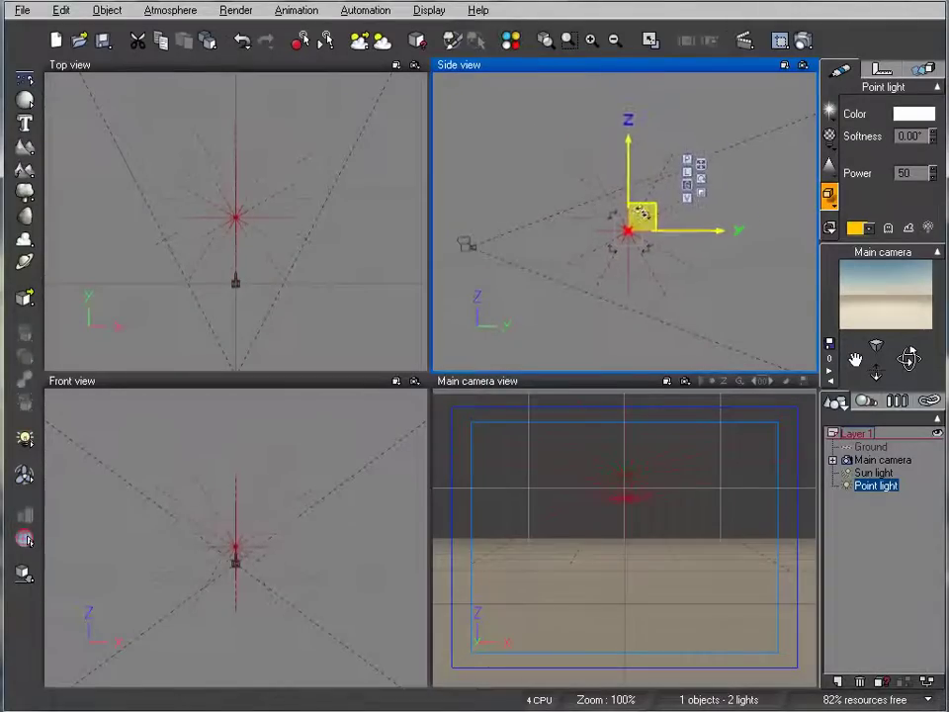
pyautogui.moveTo(557, 164); pyautogui.dragTo(571, 152, button='right')
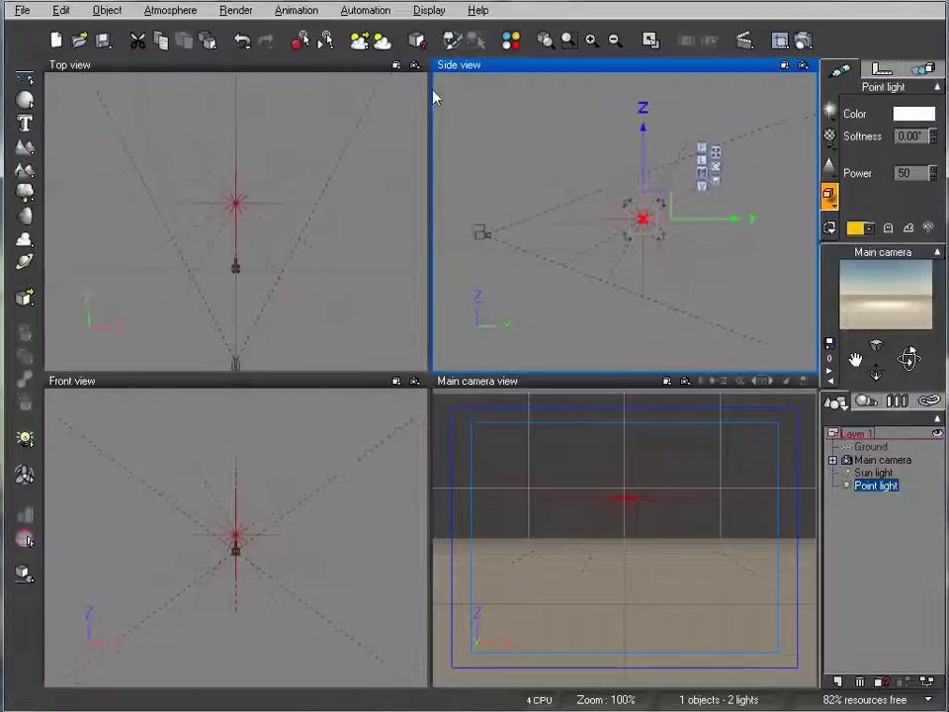
# Step: Set the atmosphere's light intensity to -0.45, the sun size to 1% and the corona size to 11%
pyautogui.click(163, 11)
pyautogui.click(188, 90)
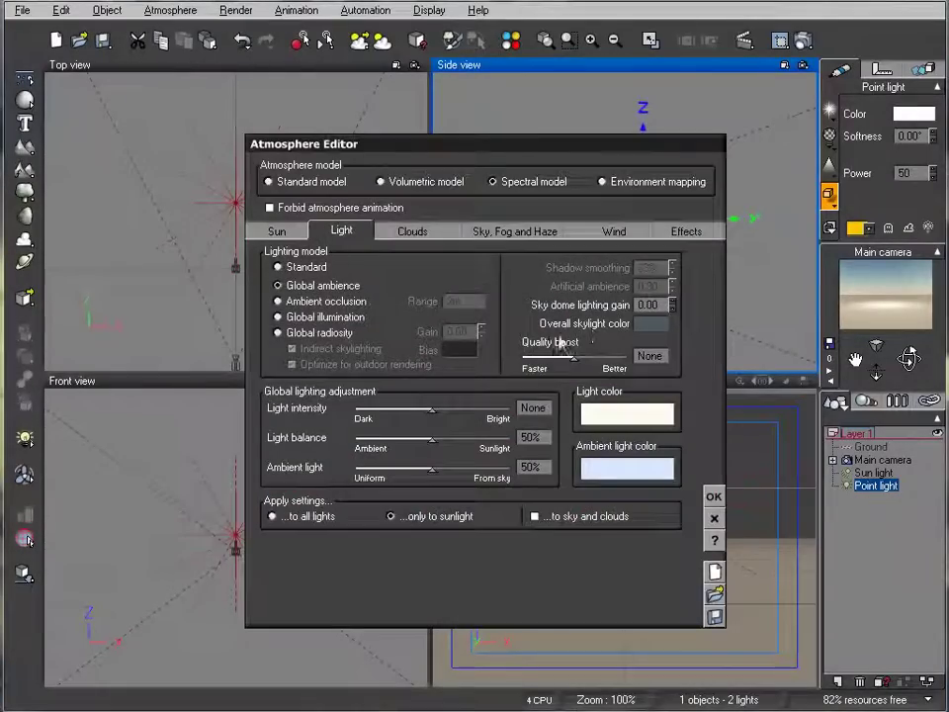
pyautogui.moveTo(478, 397); pyautogui.dragTo(460, 400)
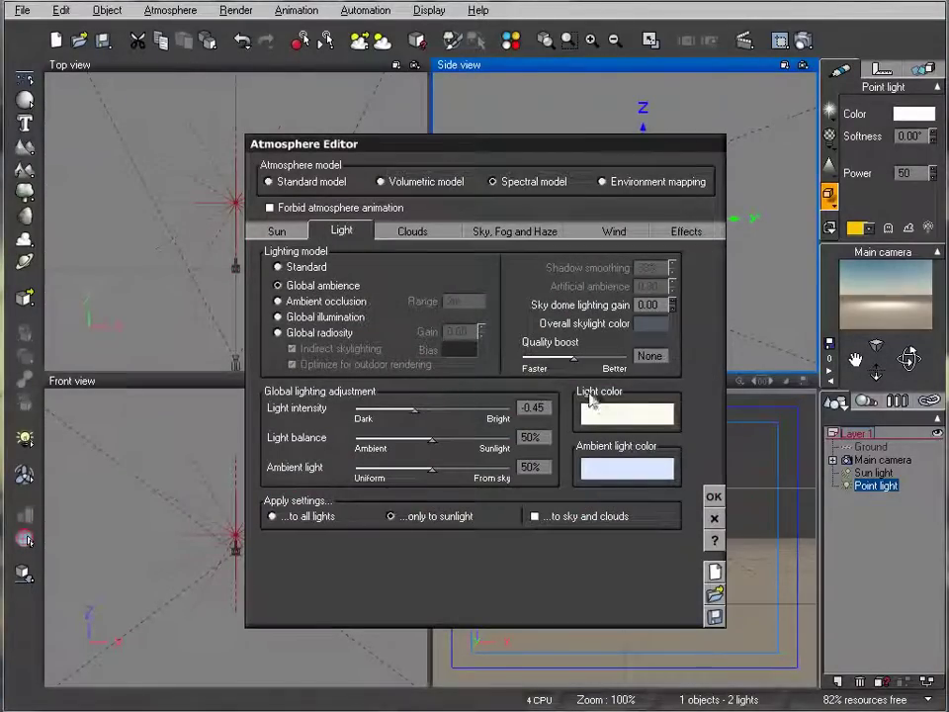
pyautogui.click(280, 230)
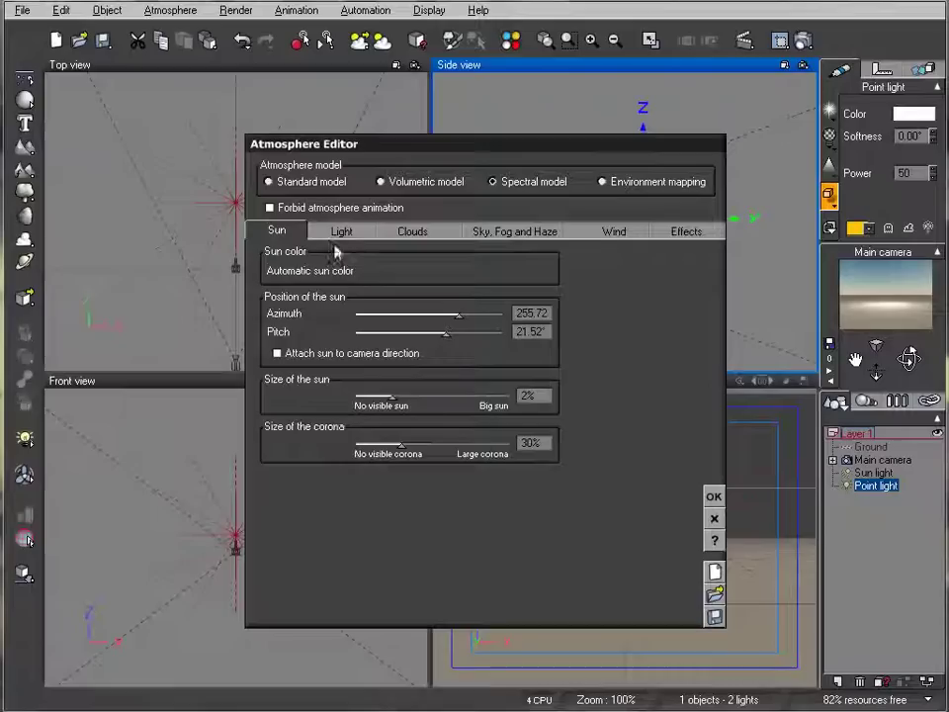
pyautogui.moveTo(400, 444); pyautogui.dragTo(373, 444)
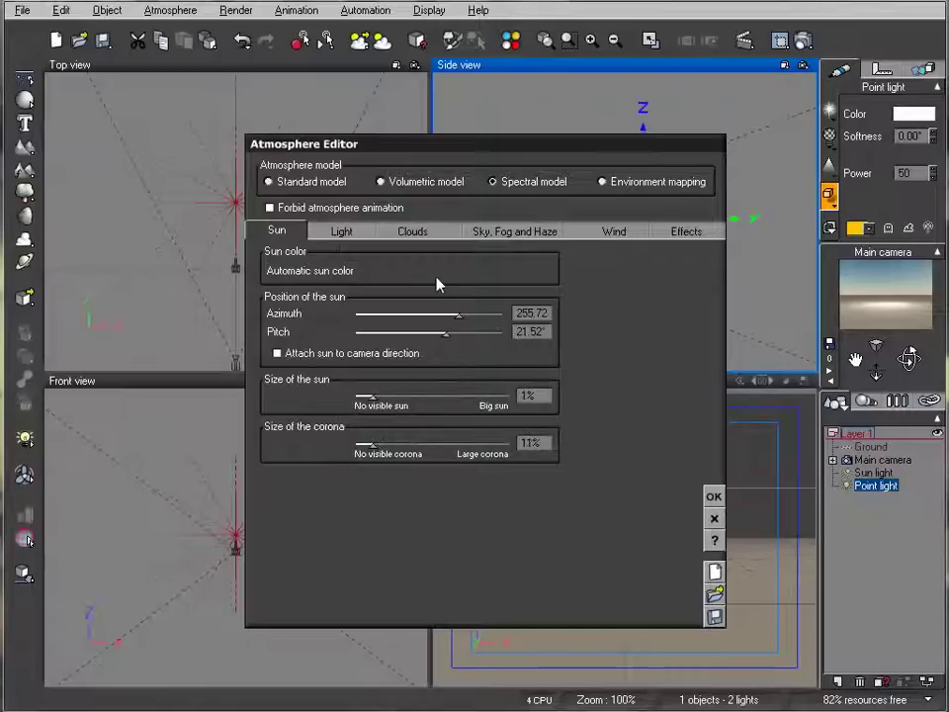
pyautogui.click(714, 495)
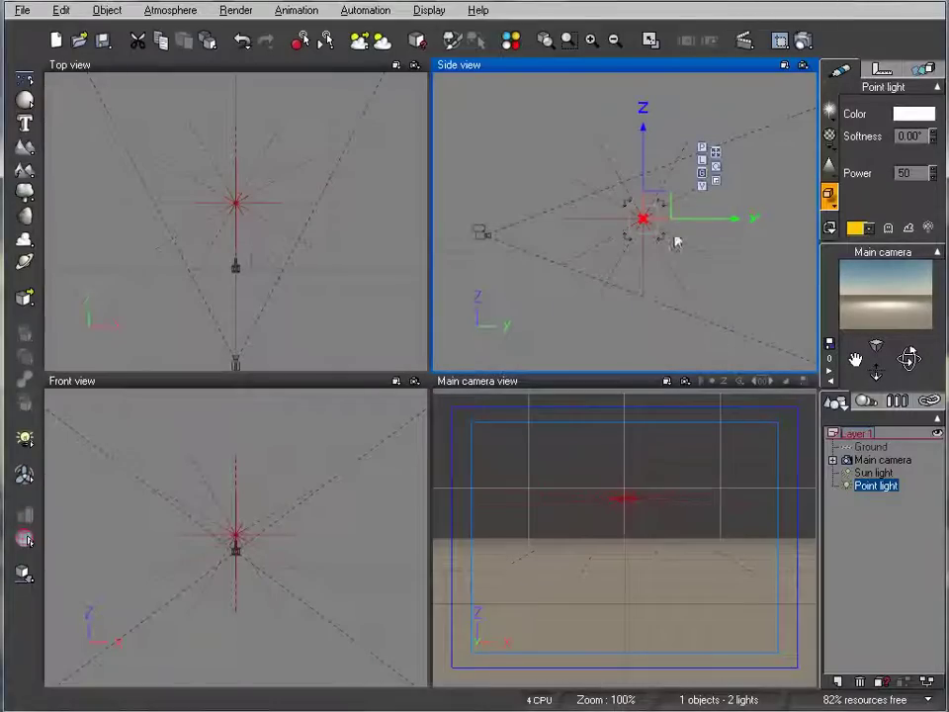
# Step: Render the scene to screen at 640x480, then dismiss the finished picture
pyautogui.click(801, 42)
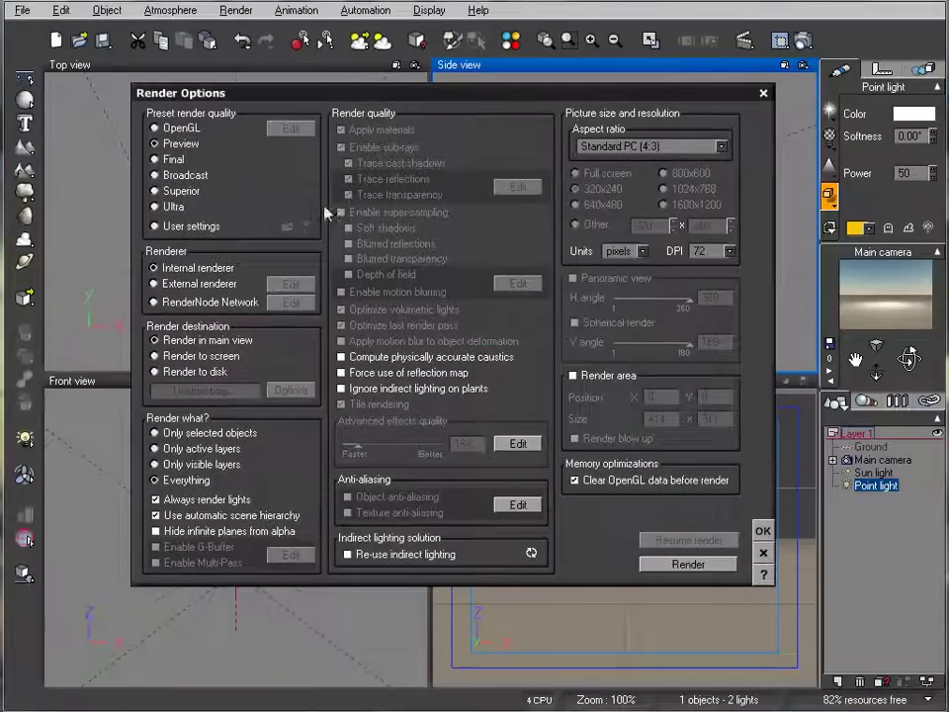
pyautogui.click(188, 355)
pyautogui.click(600, 207)
pyautogui.click(697, 564)
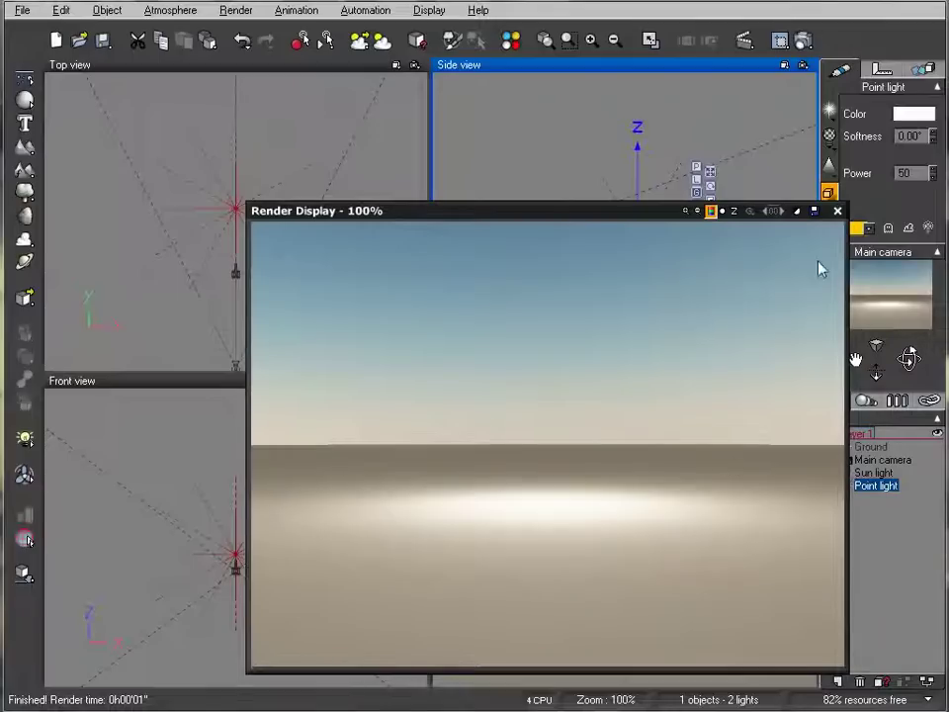
pyautogui.click(838, 211)
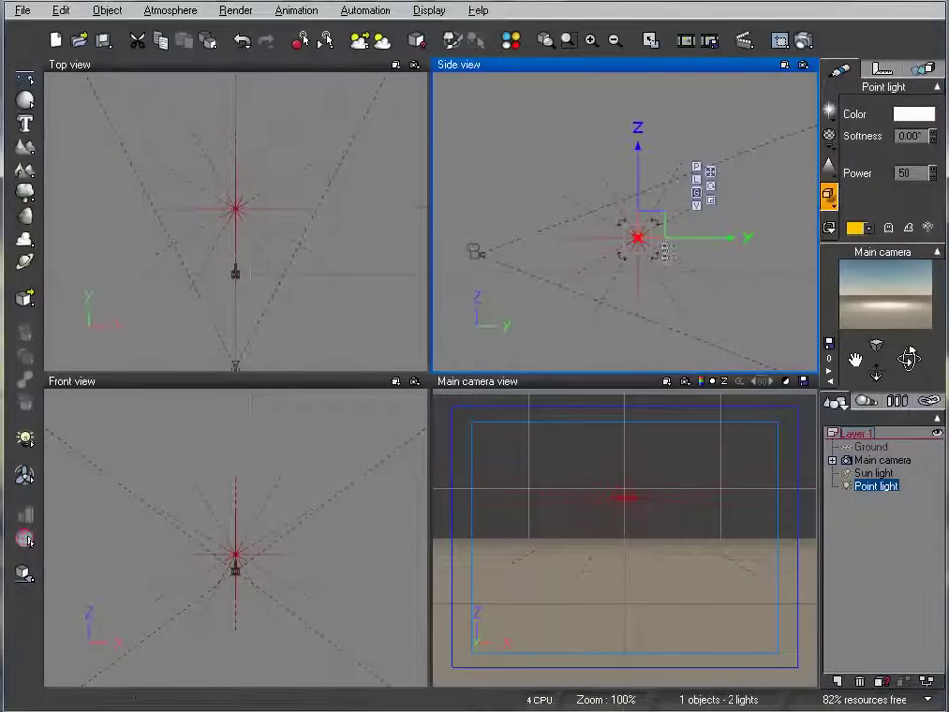
# Step: Enable a lens flare on the point light and test-render the scene
pyautogui.click(829, 112)
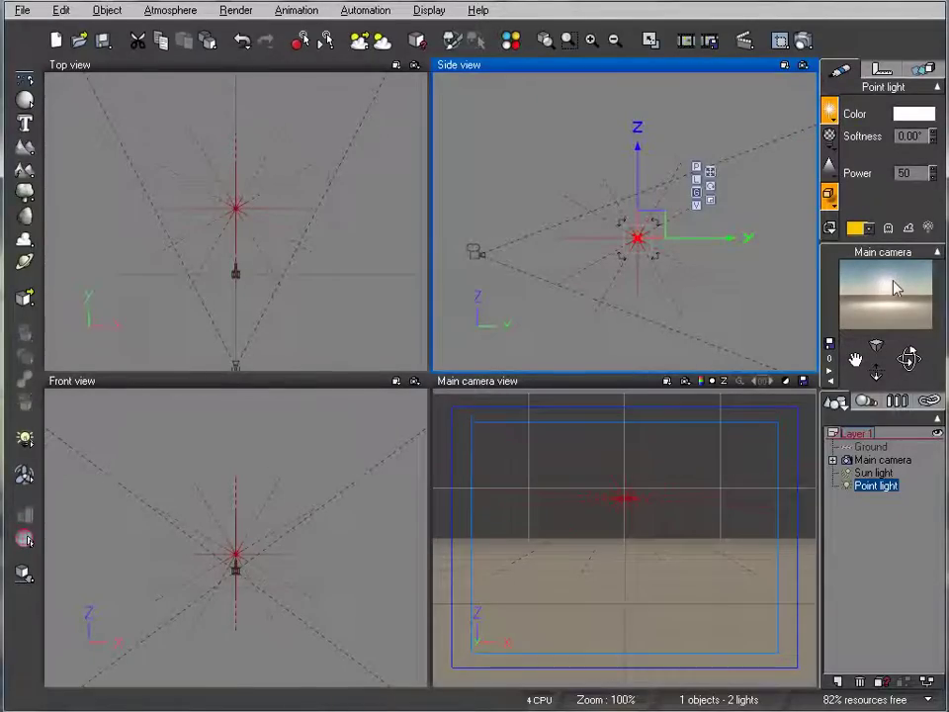
pyautogui.click(833, 117)
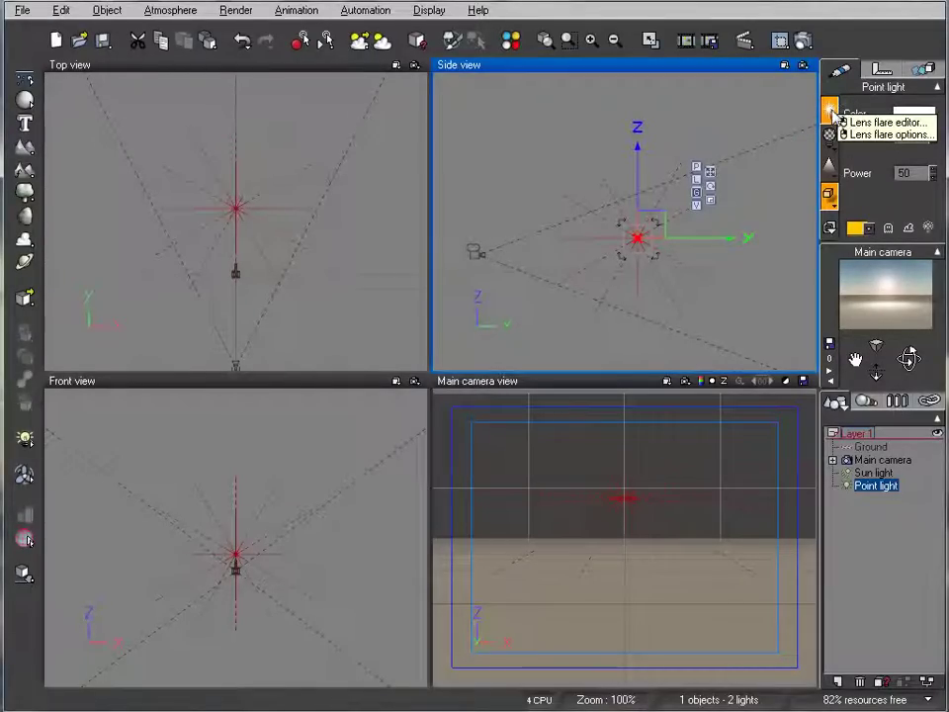
pyautogui.click(803, 41)
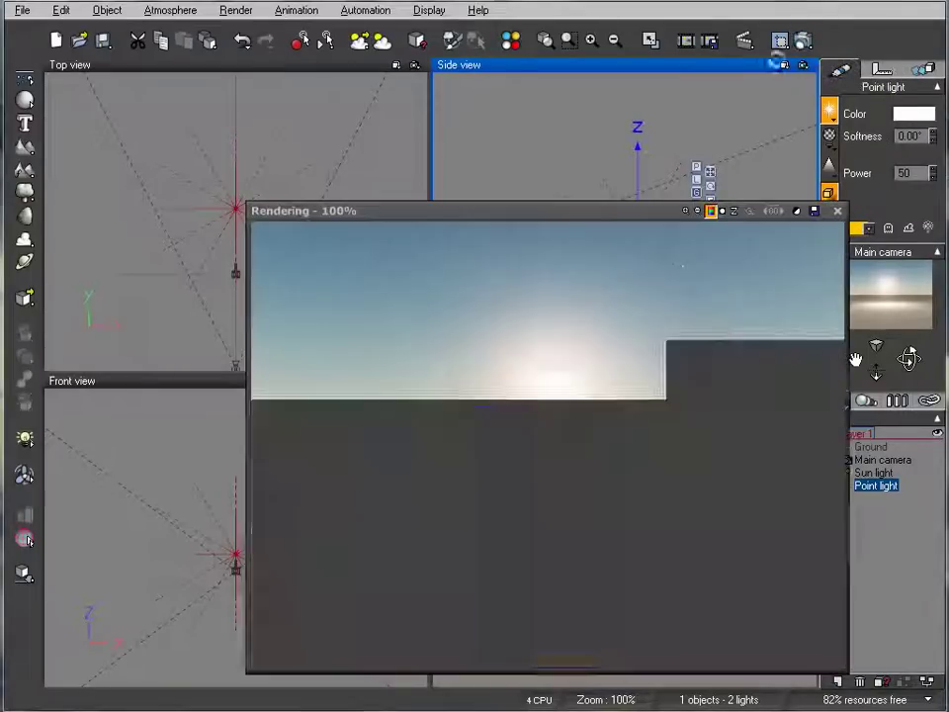
pyautogui.click(838, 210)
# Step: Open the point light's lens flare for editing and set the flare intensity to 62%
pyautogui.click(831, 113)
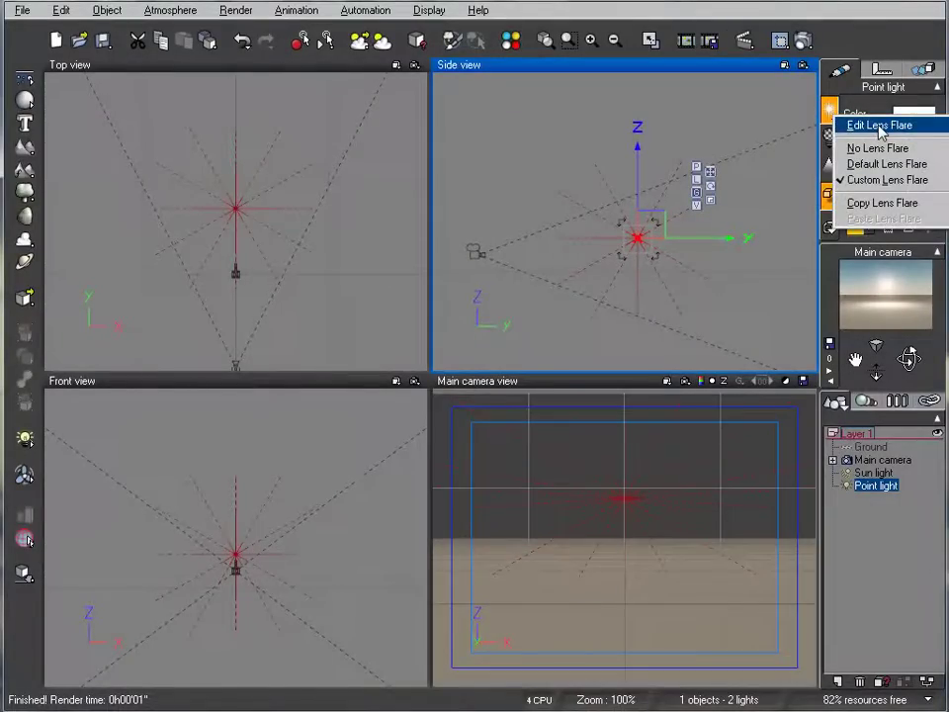
pyautogui.click(880, 126)
pyautogui.moveTo(360, 169); pyautogui.dragTo(486, 126)
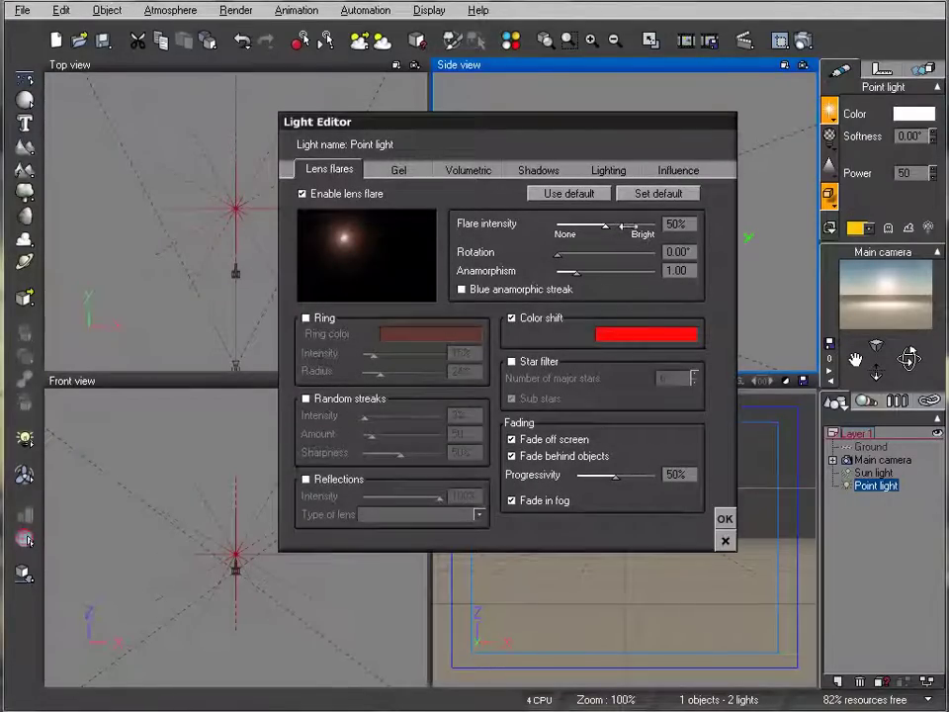
pyautogui.moveTo(613, 226)
pyautogui.mouseDown()
pyautogui.moveTo(644, 225)
pyautogui.moveTo(623, 226)
pyautogui.mouseUp()
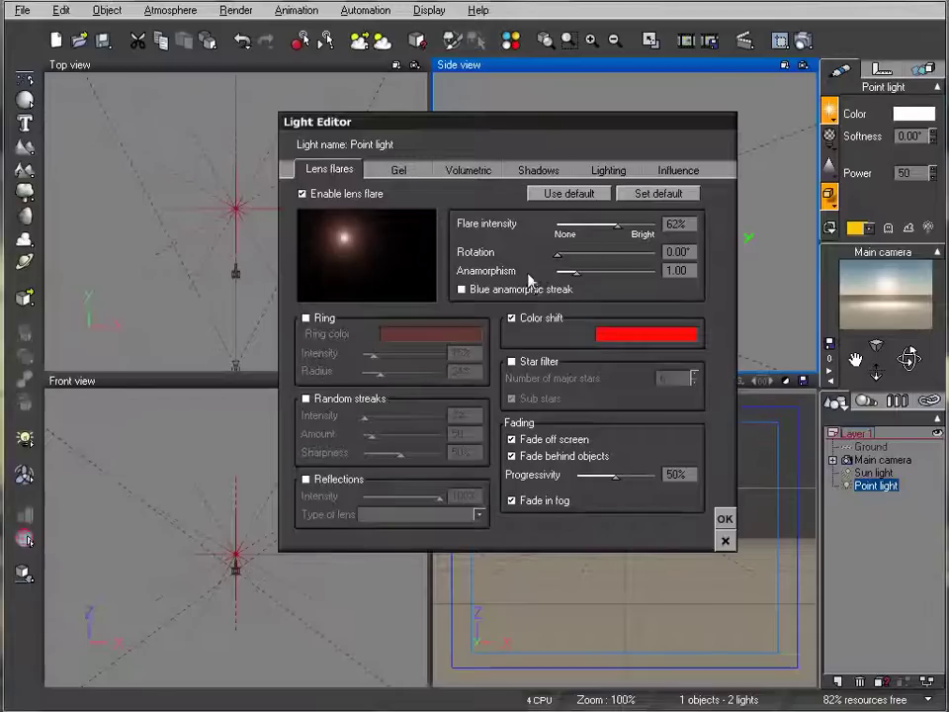
# Step: Try an anamorphism of 2.39, set rotation to 190 degrees with the blue anamorphic streak enabled, and return anamorphism to 1
pyautogui.moveTo(573, 273); pyautogui.dragTo(595, 273)
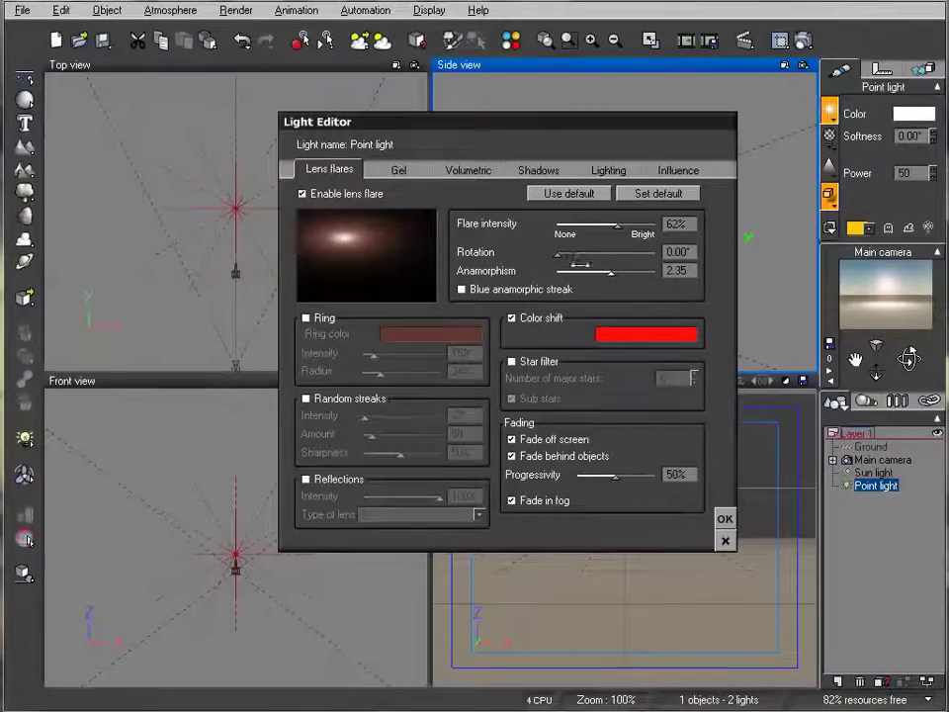
pyautogui.moveTo(627, 281); pyautogui.dragTo(621, 252)
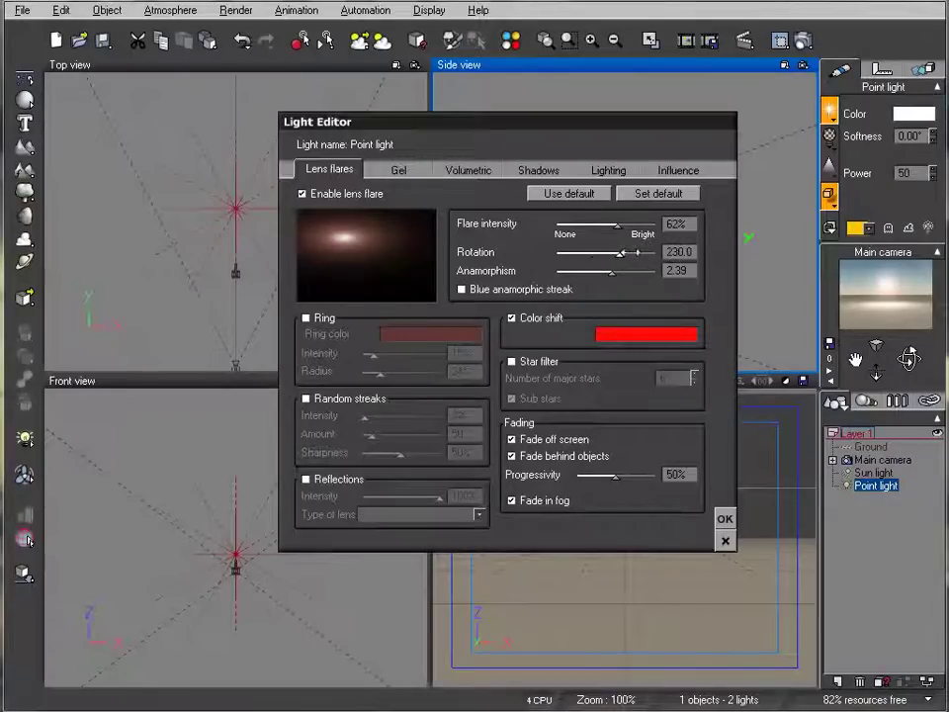
pyautogui.click(462, 289)
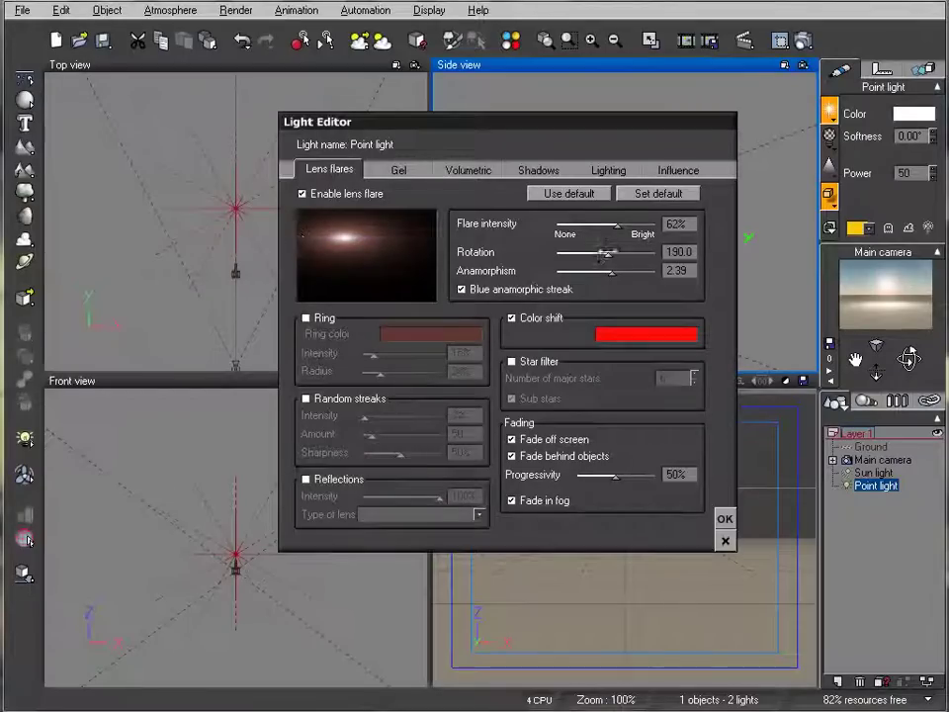
pyautogui.moveTo(612, 271); pyautogui.dragTo(577, 271)
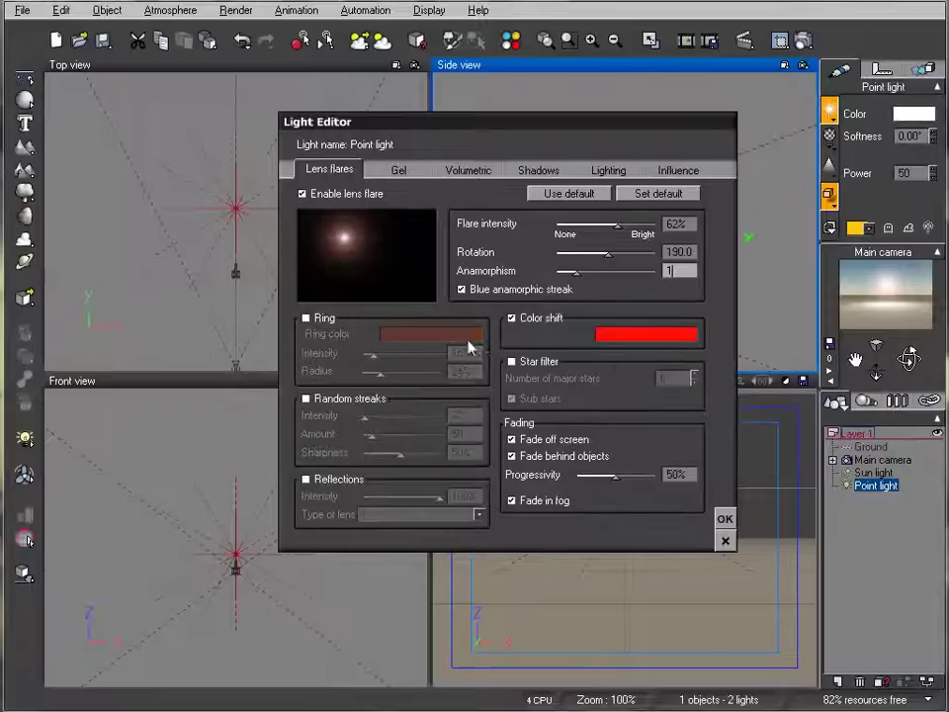
# Step: Enable the flare's ring with 60% intensity and 45% radius, leave random streaks off, and test-render the scene
pyautogui.click(306, 317)
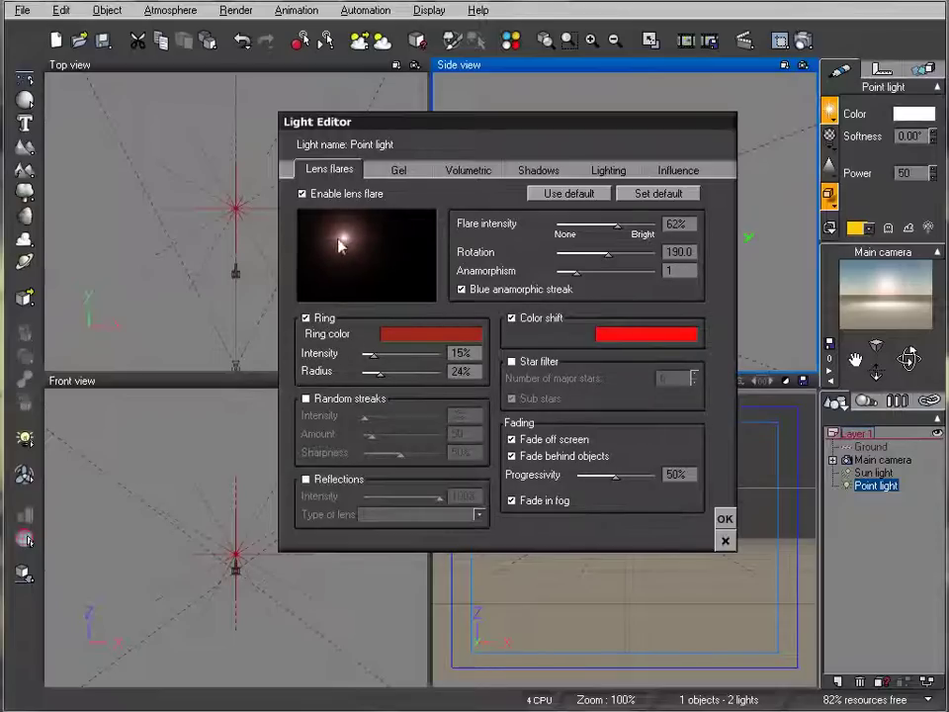
pyautogui.moveTo(389, 353); pyautogui.dragTo(409, 353)
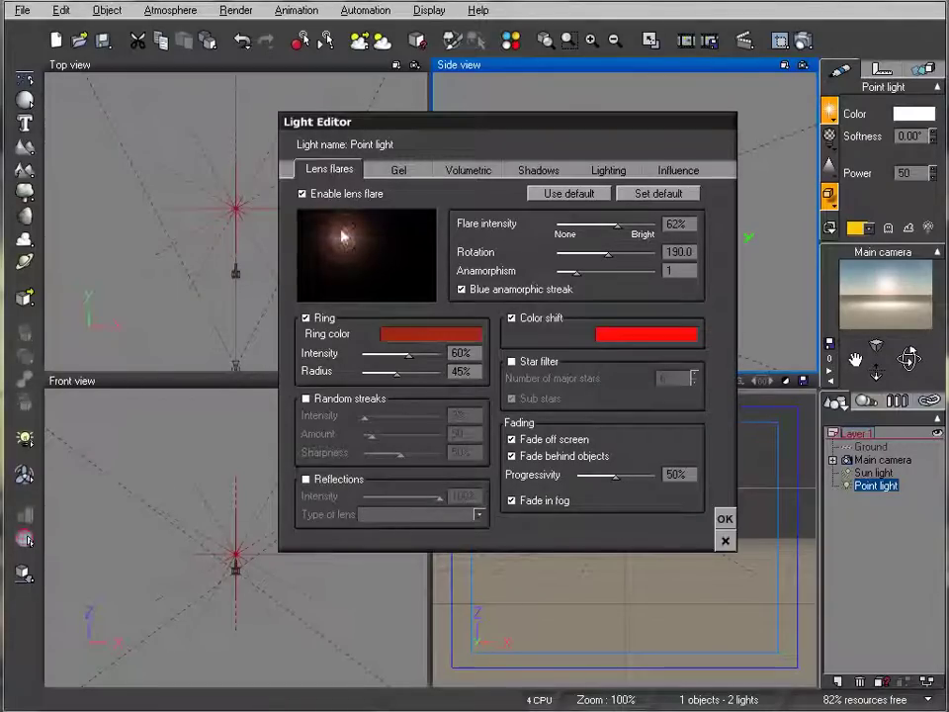
pyautogui.click(307, 398)
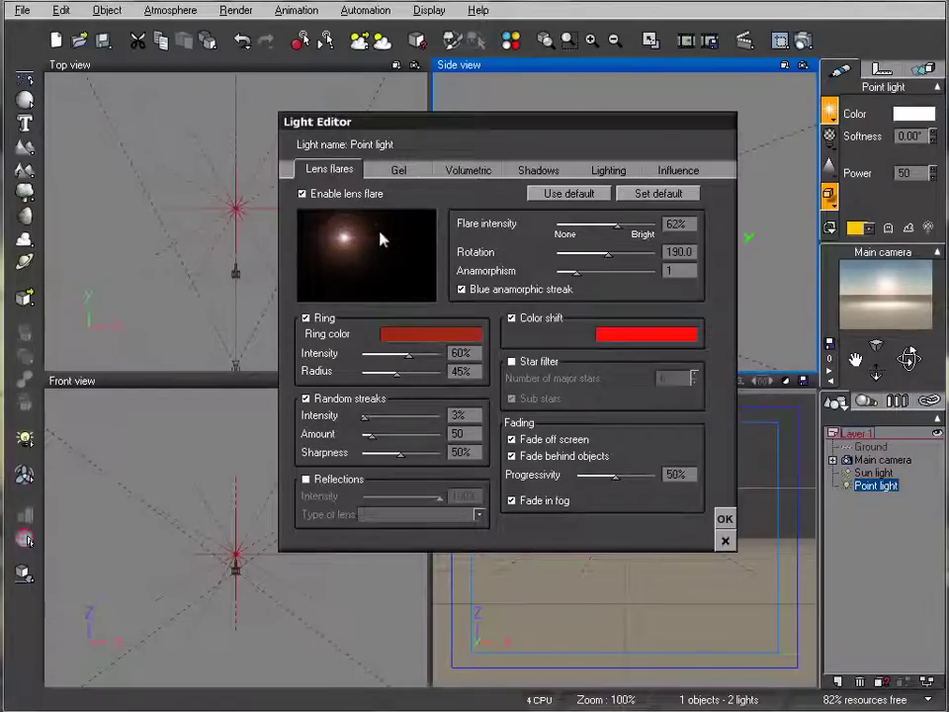
pyautogui.click(328, 397)
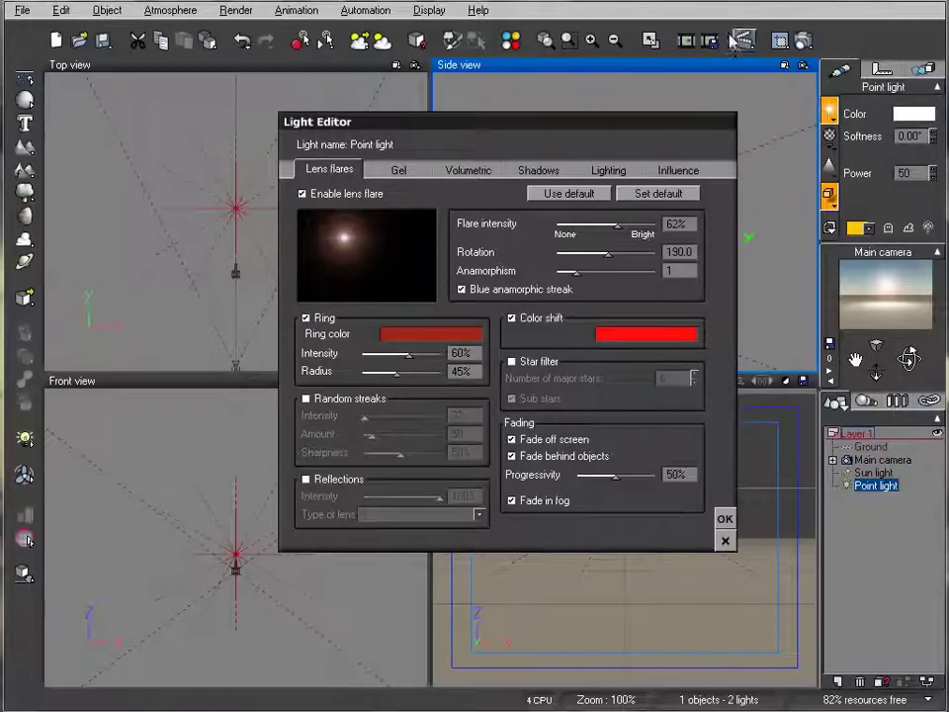
pyautogui.click(802, 40)
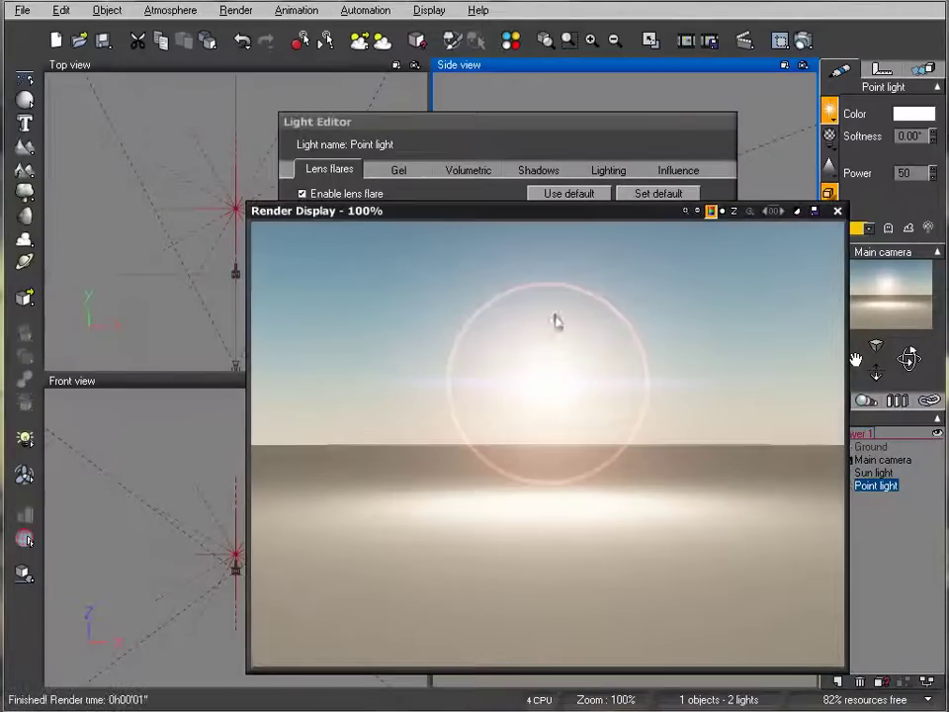
pyautogui.click(838, 210)
# Step: Accept the light settings and lower the sun light to just below ground level behind the camera in the side view
pyautogui.click(874, 473)
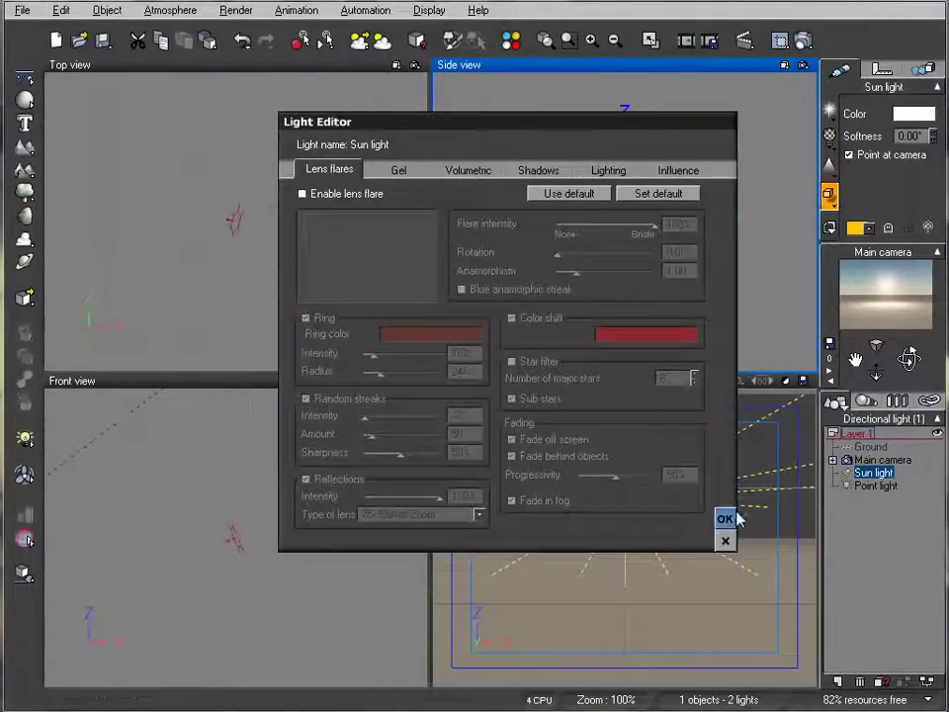
pyautogui.click(725, 518)
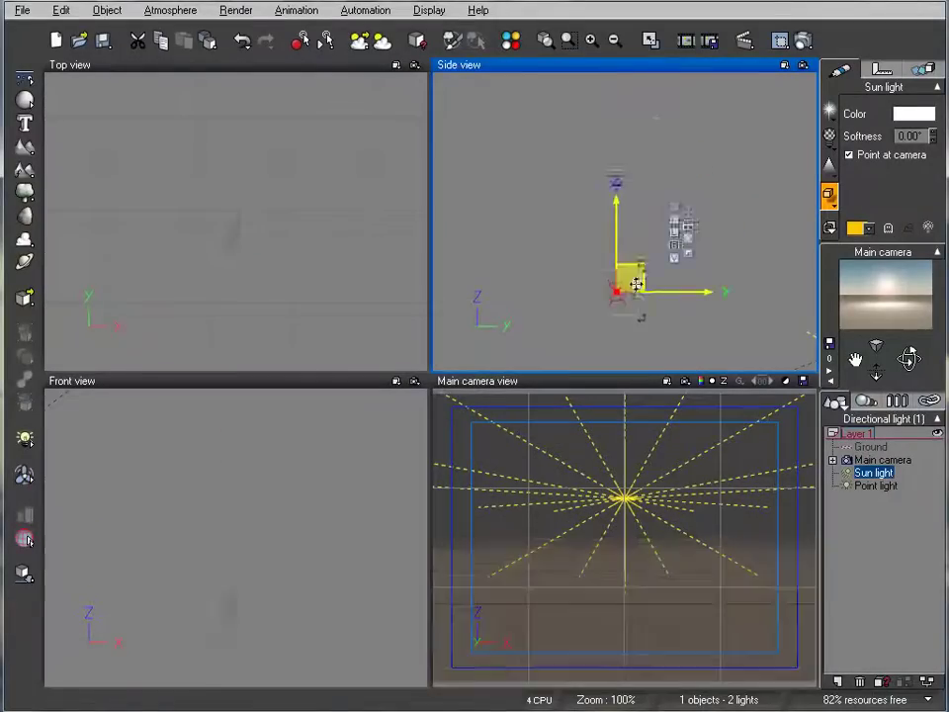
pyautogui.moveTo(626, 185); pyautogui.dragTo(632, 302)
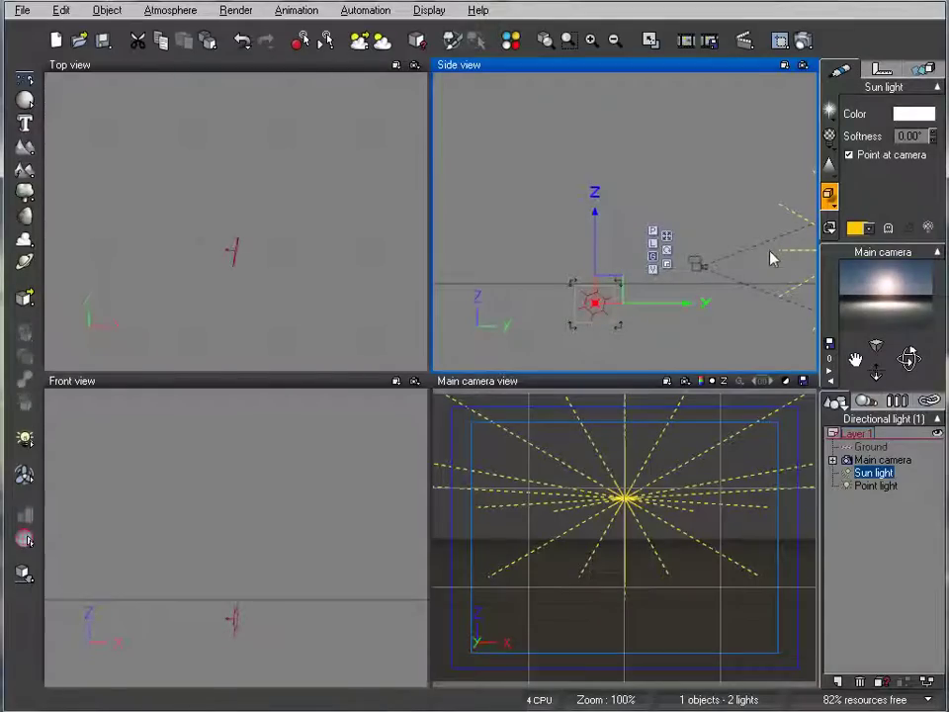
# Step: Reopen the point light's lens flare settings and test-render the flare under the darker sky
pyautogui.click(876, 486)
pyautogui.click(830, 112)
pyautogui.click(858, 126)
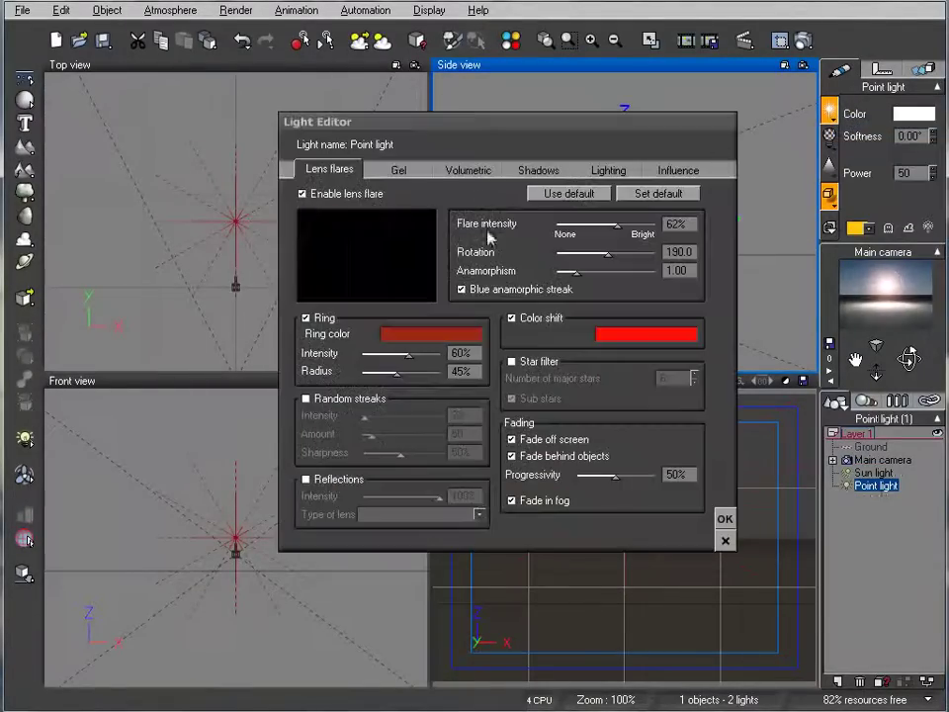
pyautogui.moveTo(503, 131); pyautogui.dragTo(403, 126)
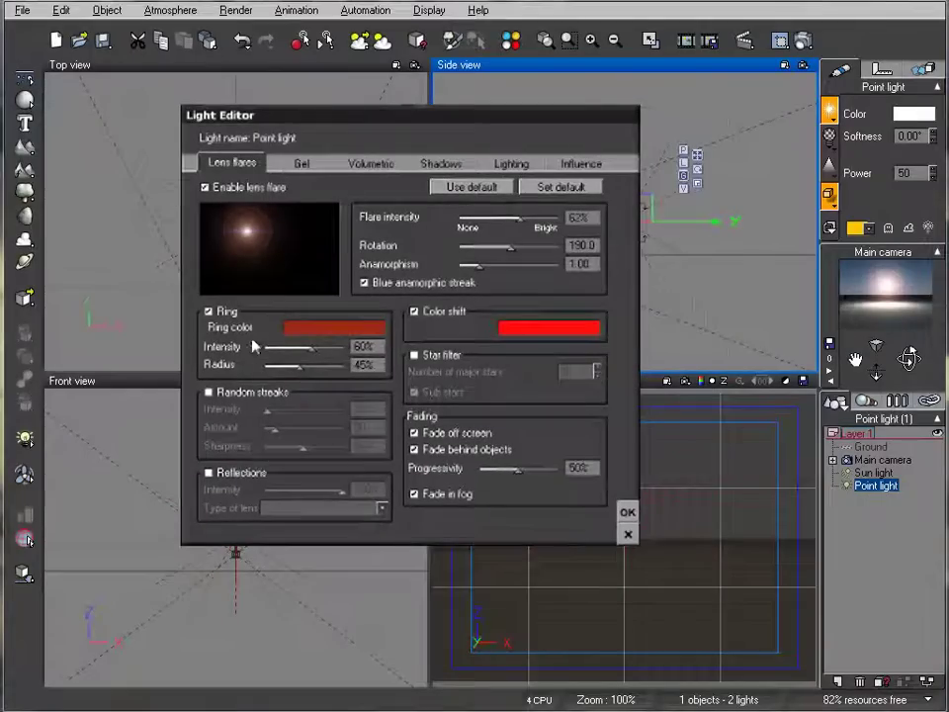
pyautogui.click(599, 36)
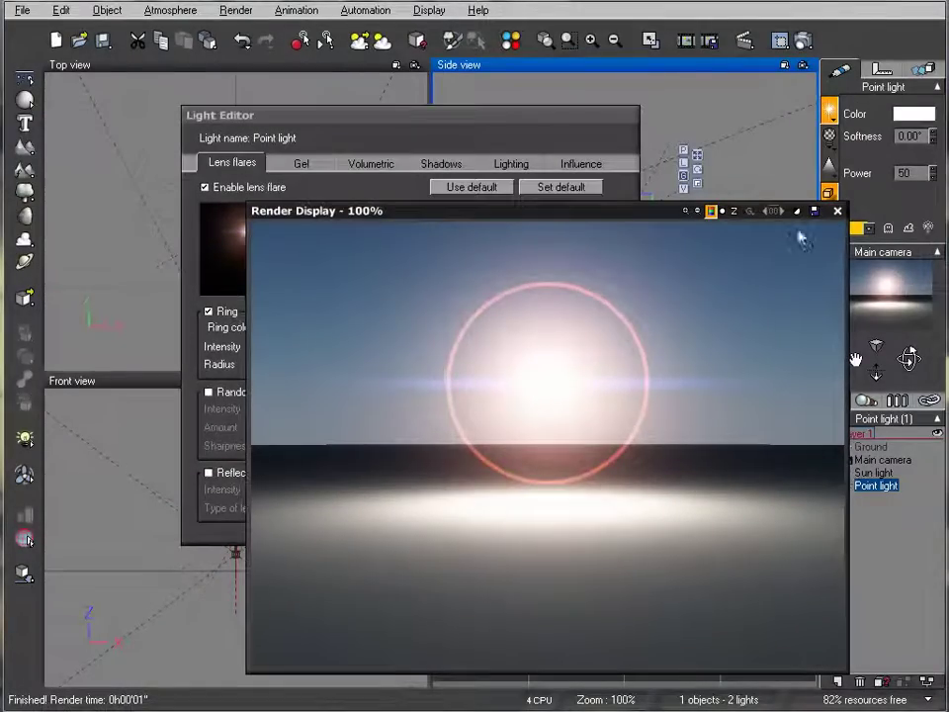
pyautogui.click(837, 211)
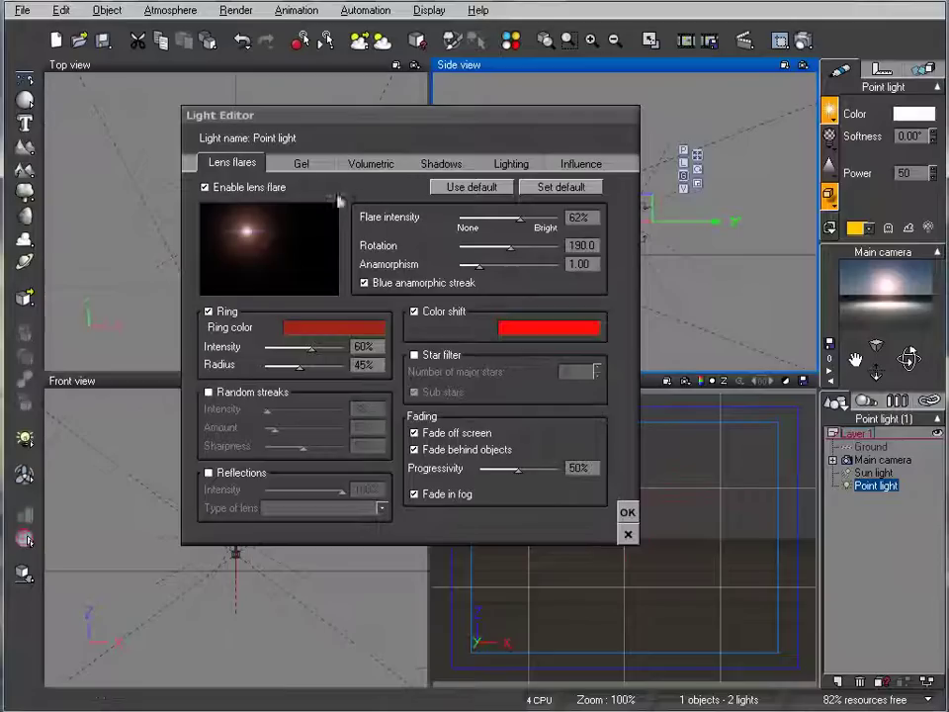
# Step: Enable the flare's random streaks with 31% intensity and test-render the scene
pyautogui.click(209, 392)
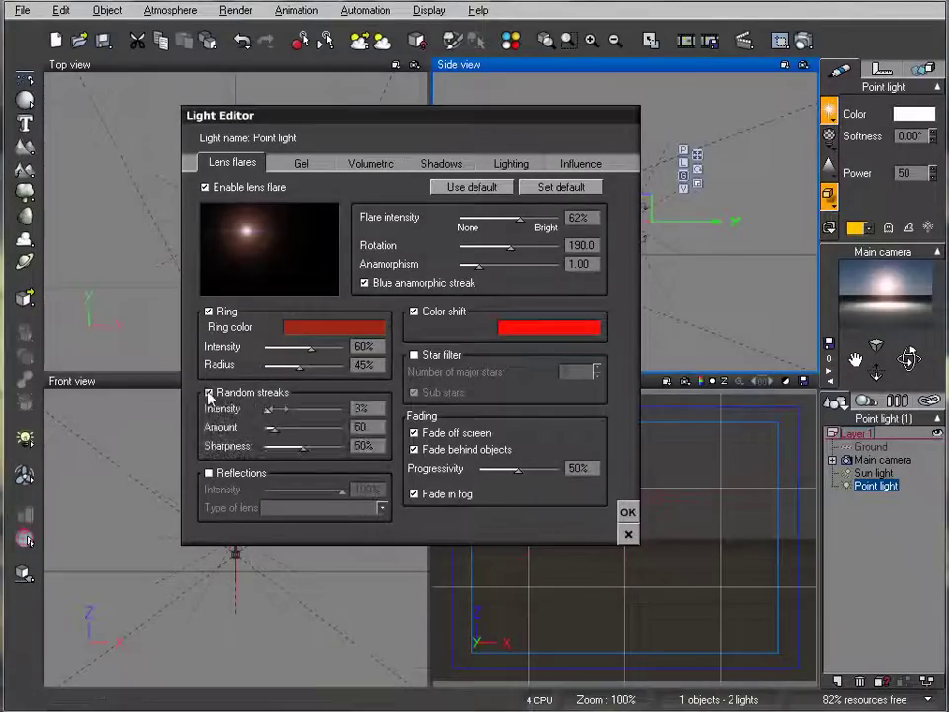
pyautogui.moveTo(269, 409); pyautogui.dragTo(285, 409)
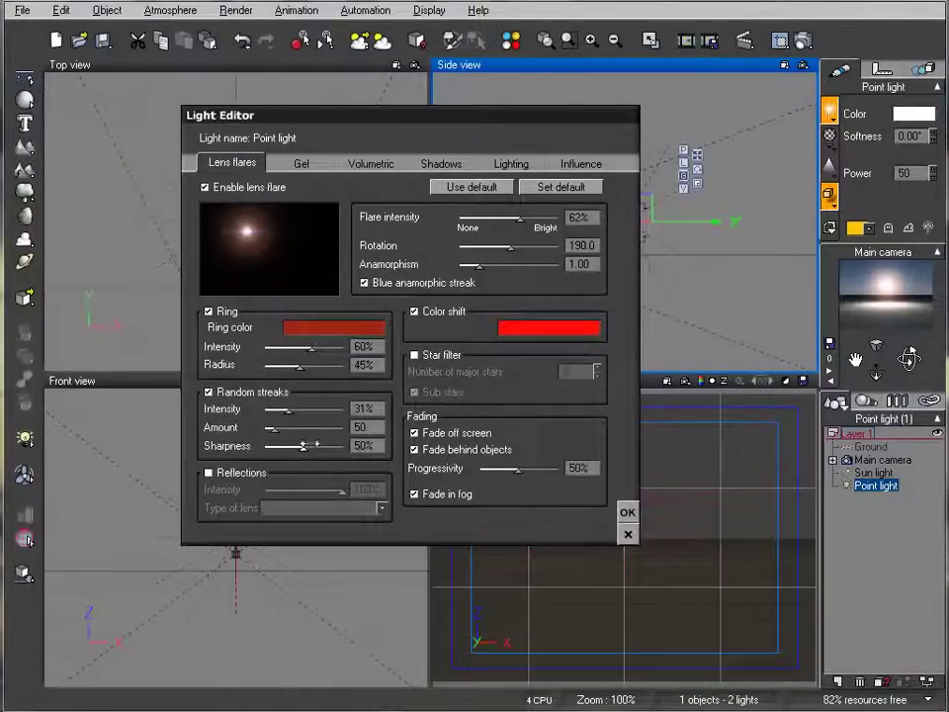
pyautogui.click(802, 40)
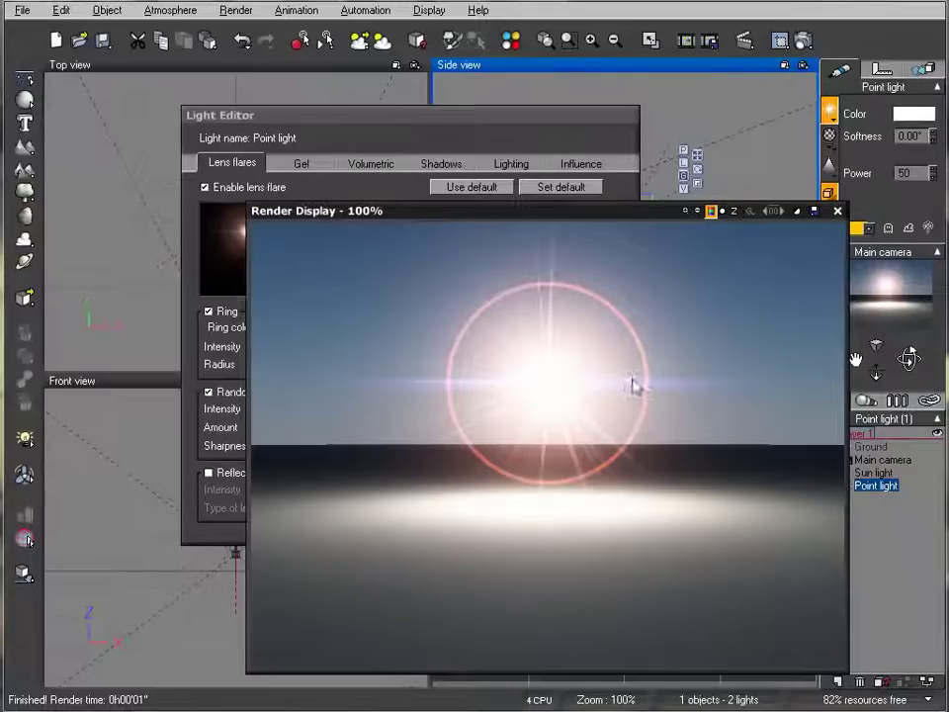
# Step: Close the test render and change the lens flare's color shift to blue
pyautogui.click(837, 211)
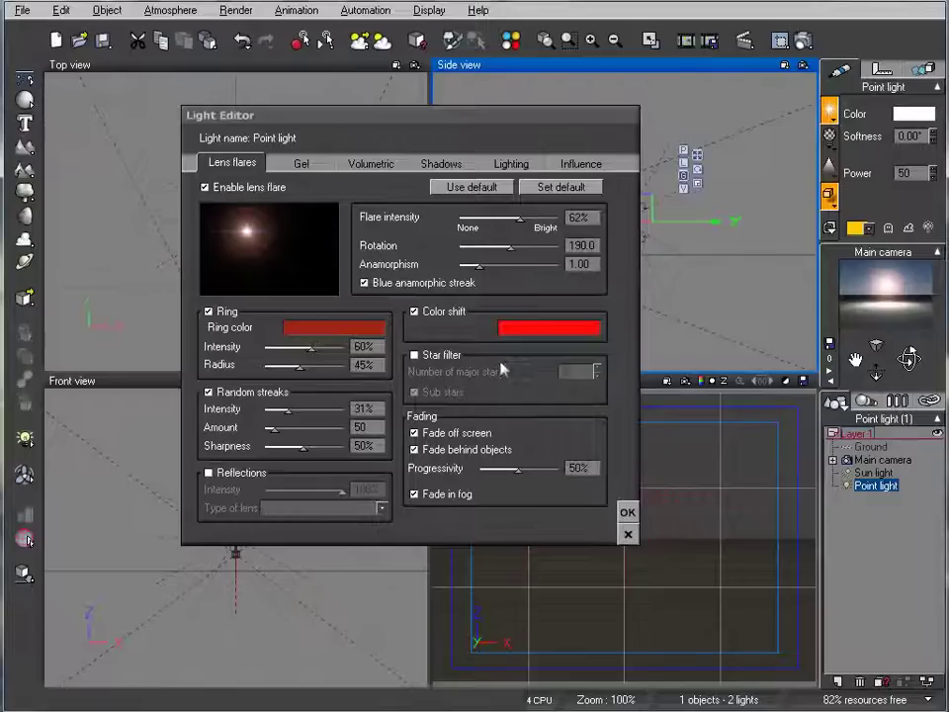
pyautogui.rightClick(536, 328)
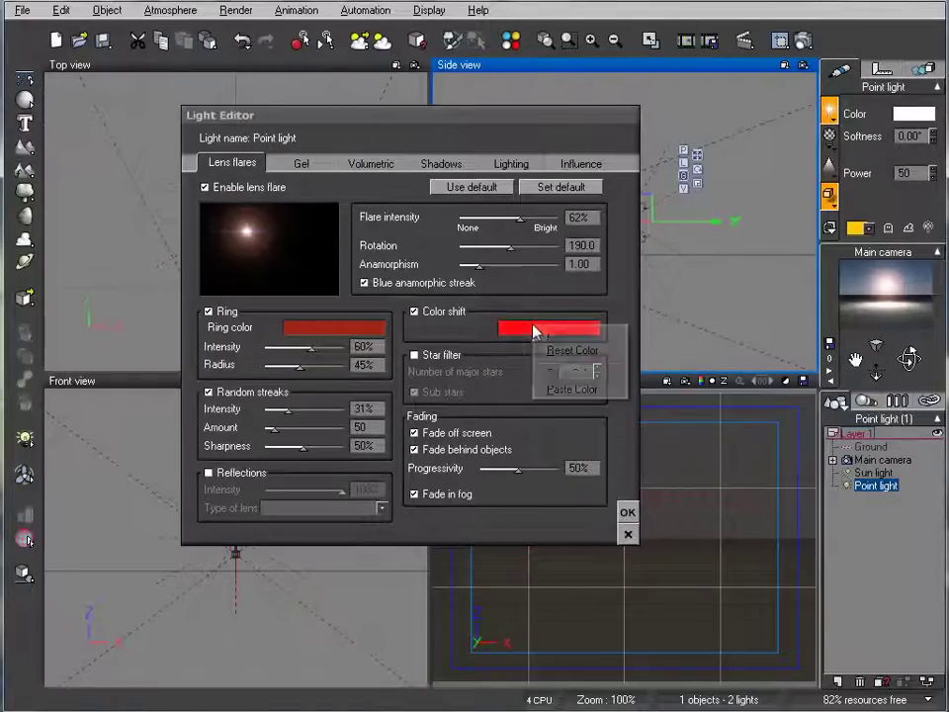
pyautogui.click(568, 334)
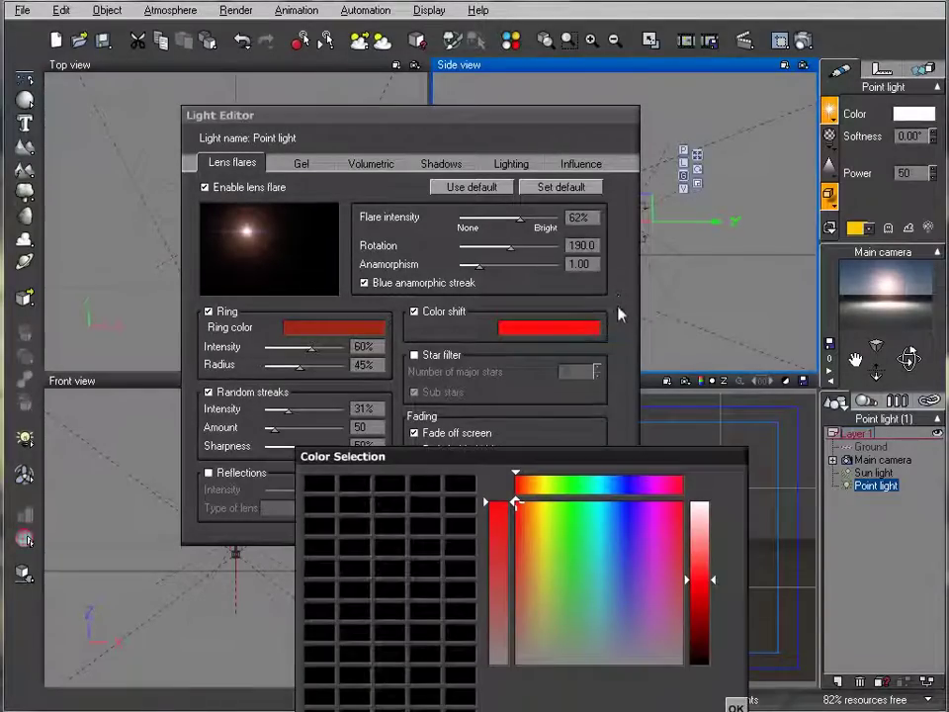
pyautogui.click(628, 506)
pyautogui.click(735, 705)
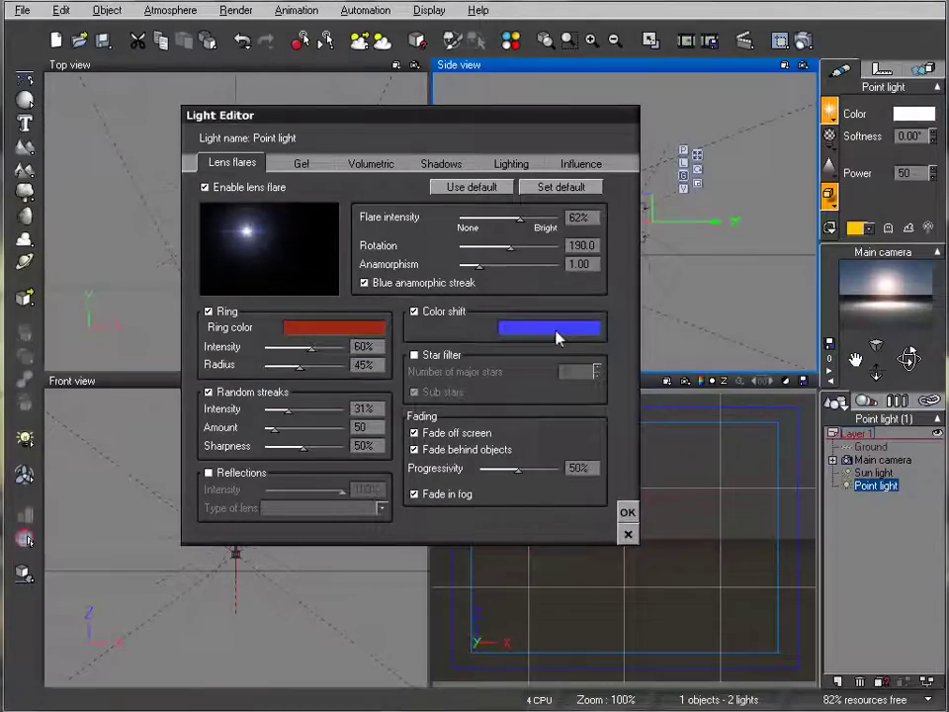
# Step: Set the point light's color to bright red (241, 7, 7) and test-render the scene
pyautogui.rightClick(910, 113)
pyautogui.click(930, 113)
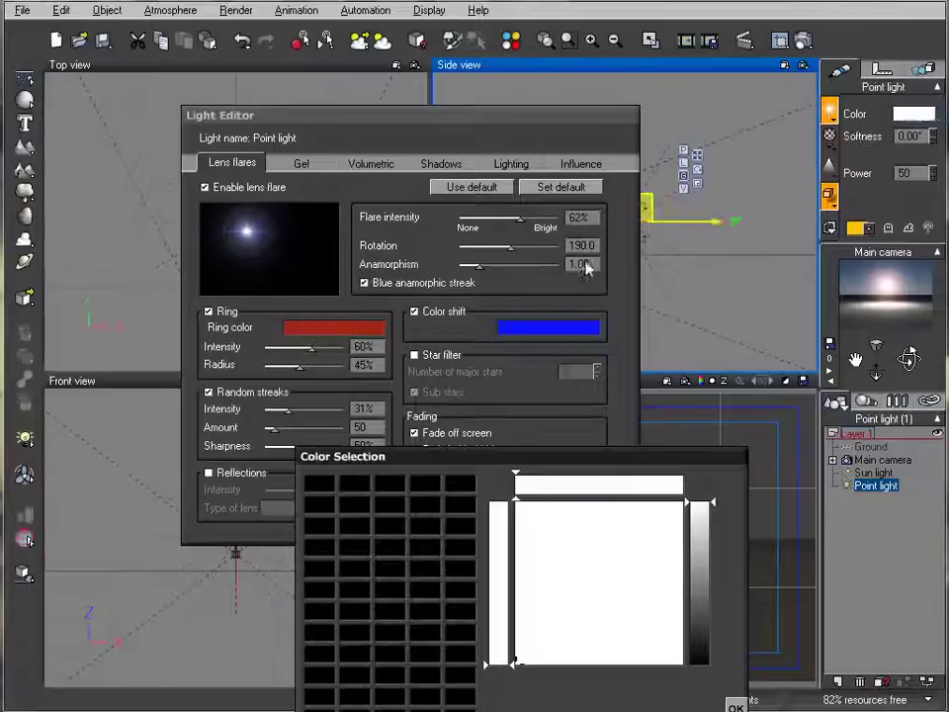
pyautogui.click(514, 512)
pyautogui.click(695, 575)
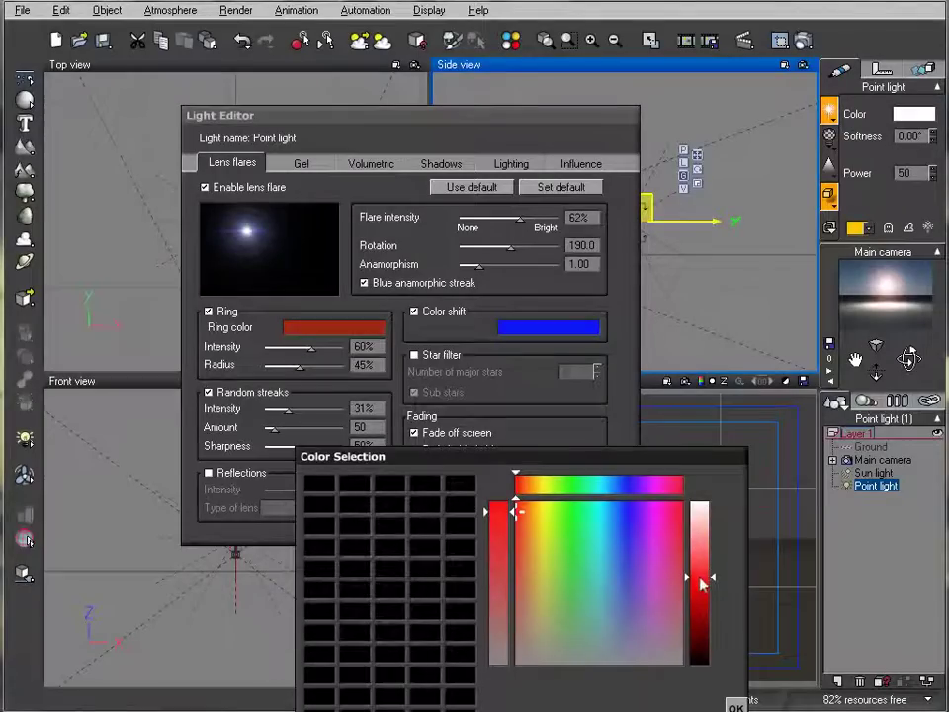
pyautogui.moveTo(672, 448); pyautogui.dragTo(671, 261)
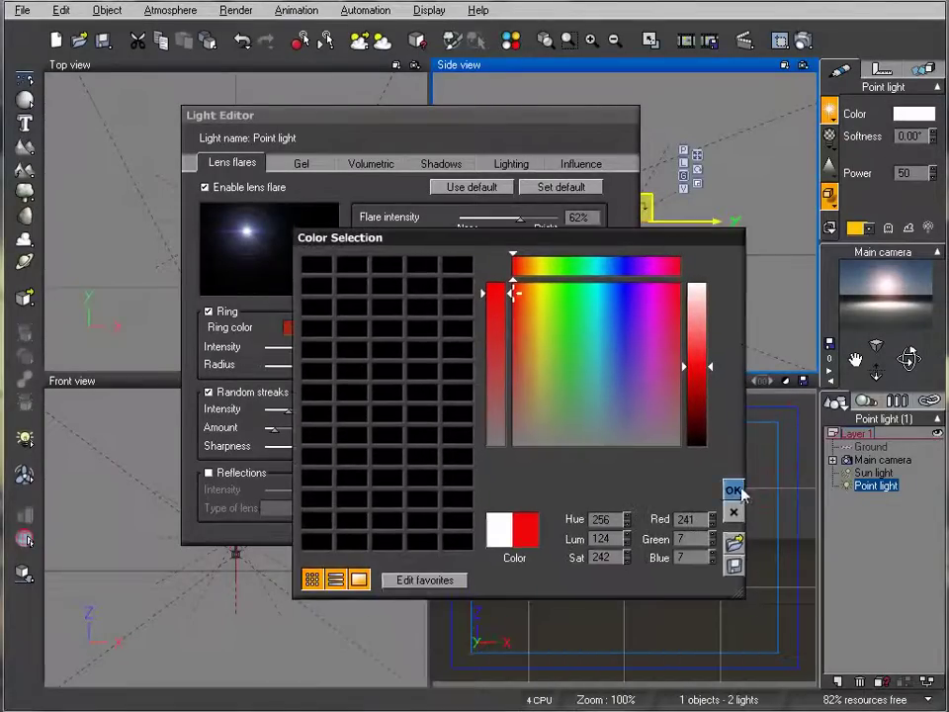
pyautogui.click(733, 490)
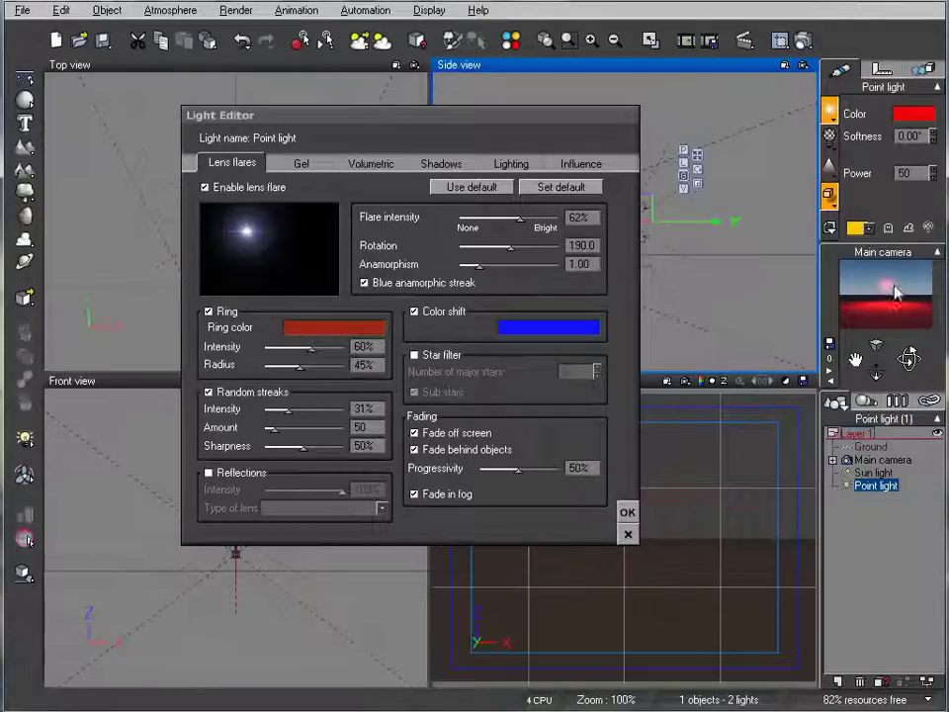
pyautogui.click(805, 42)
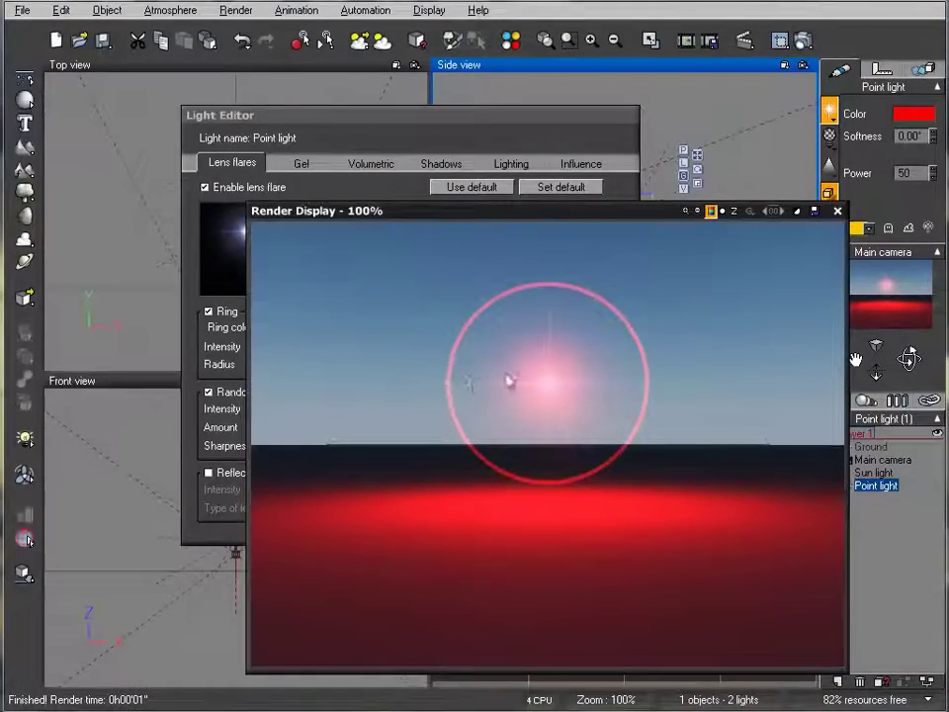
pyautogui.click(839, 210)
# Step: Reset the point light's color to white
pyautogui.rightClick(929, 116)
pyautogui.click(934, 120)
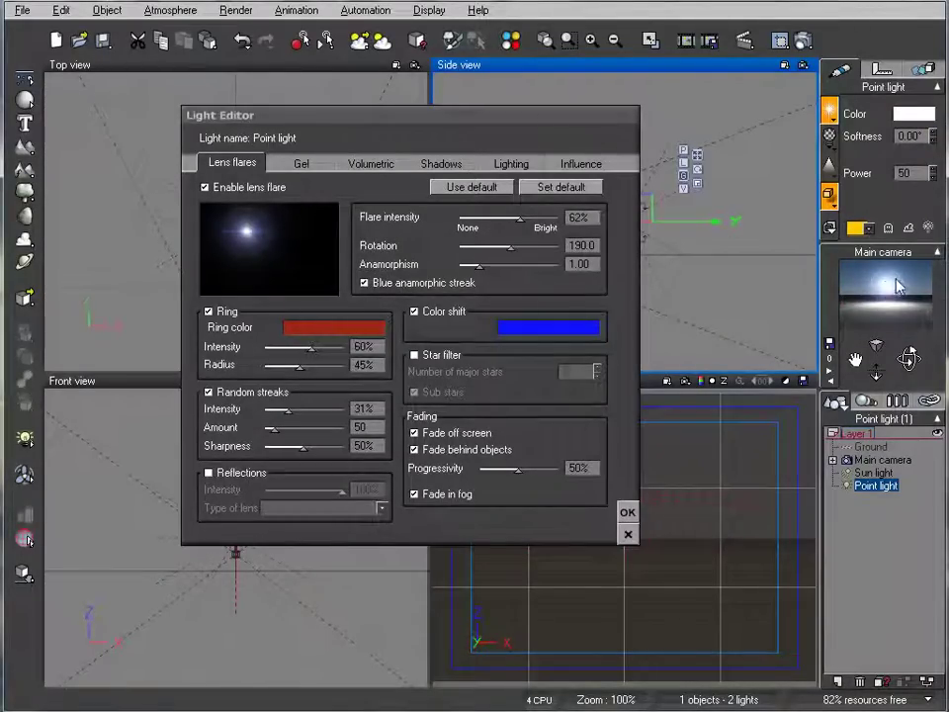
pyautogui.moveTo(493, 328); pyautogui.dragTo(580, 340)
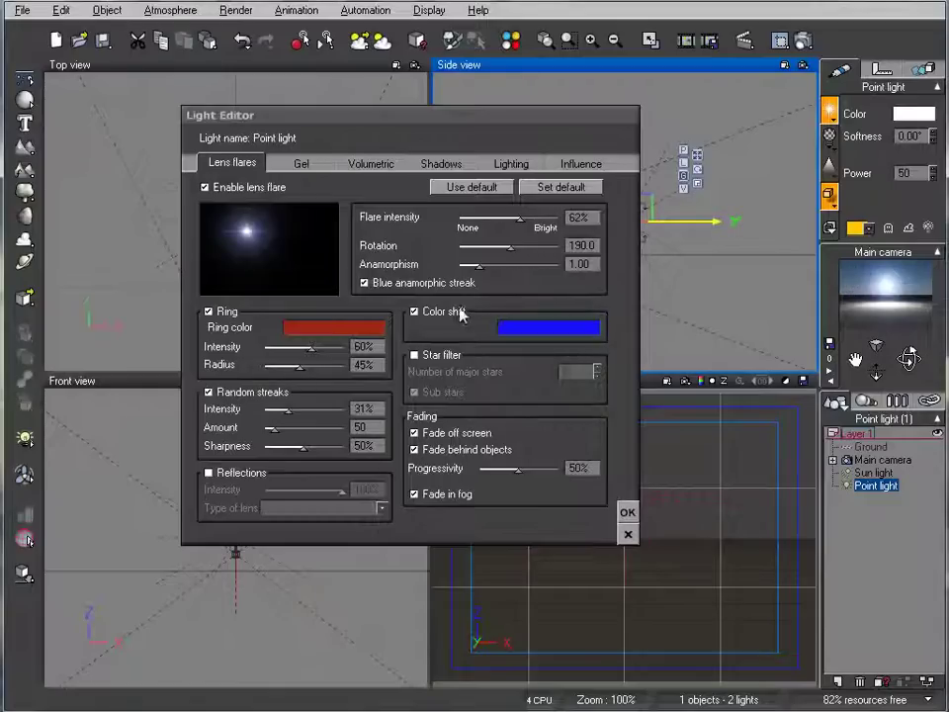
# Step: Enable the flare's star filter with 10 major stars and sub stars on, and test-render the scene
pyautogui.click(442, 355)
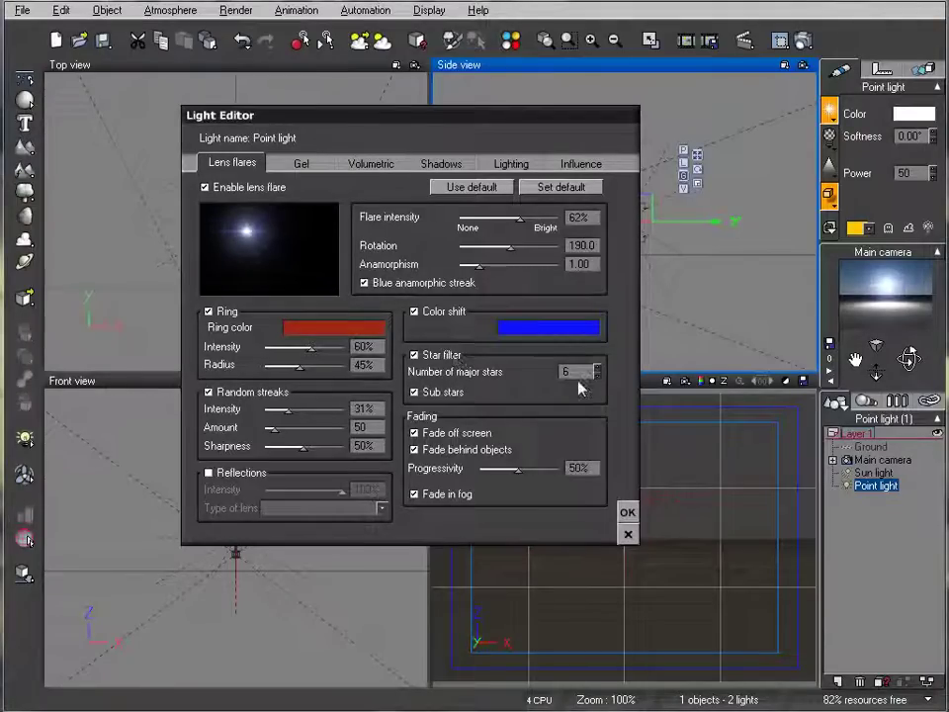
pyautogui.click(803, 39)
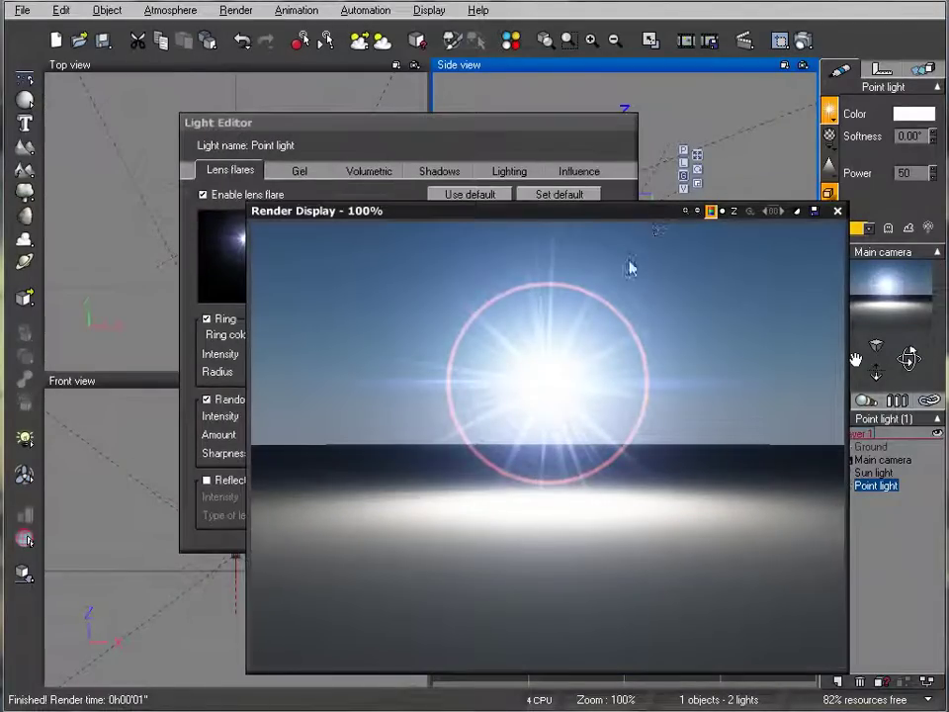
pyautogui.click(837, 211)
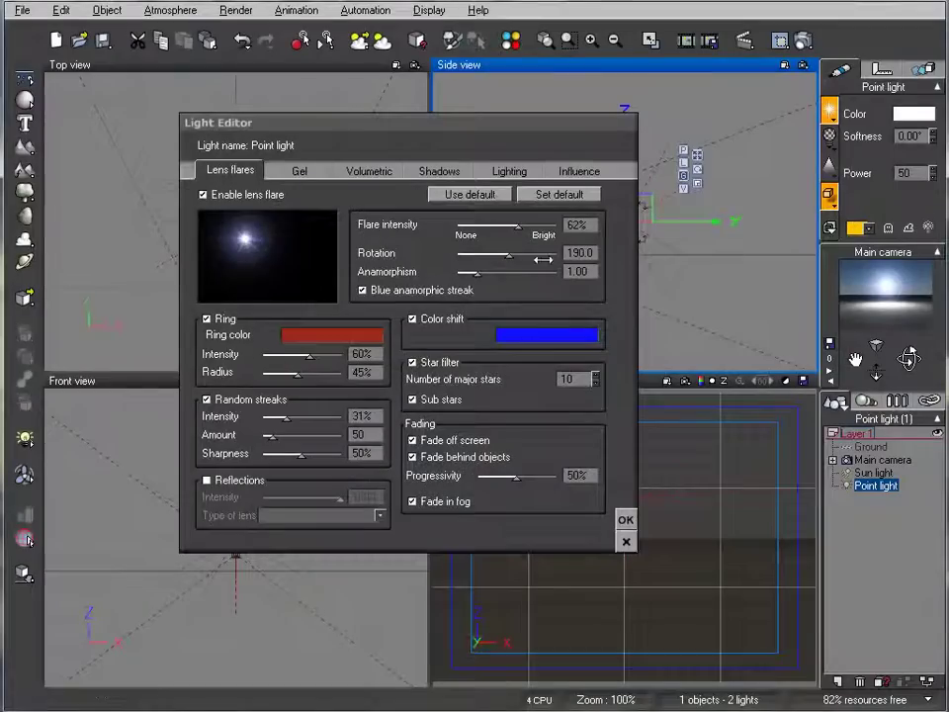
# Step: Disable the flare's ring and random streaks, and test-render the star filter on its own
pyautogui.click(206, 319)
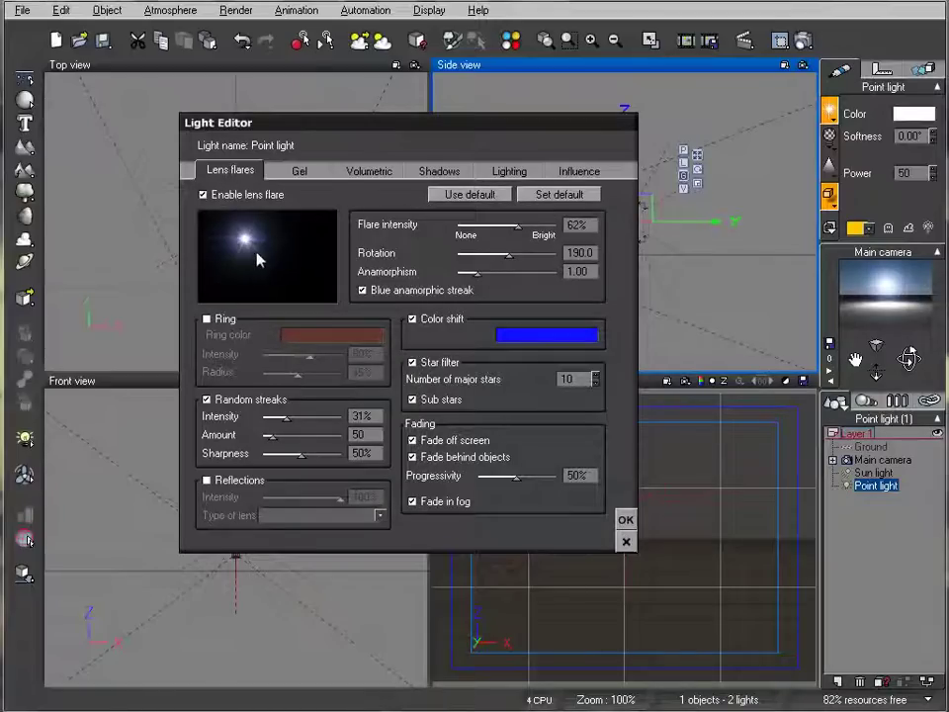
pyautogui.click(235, 399)
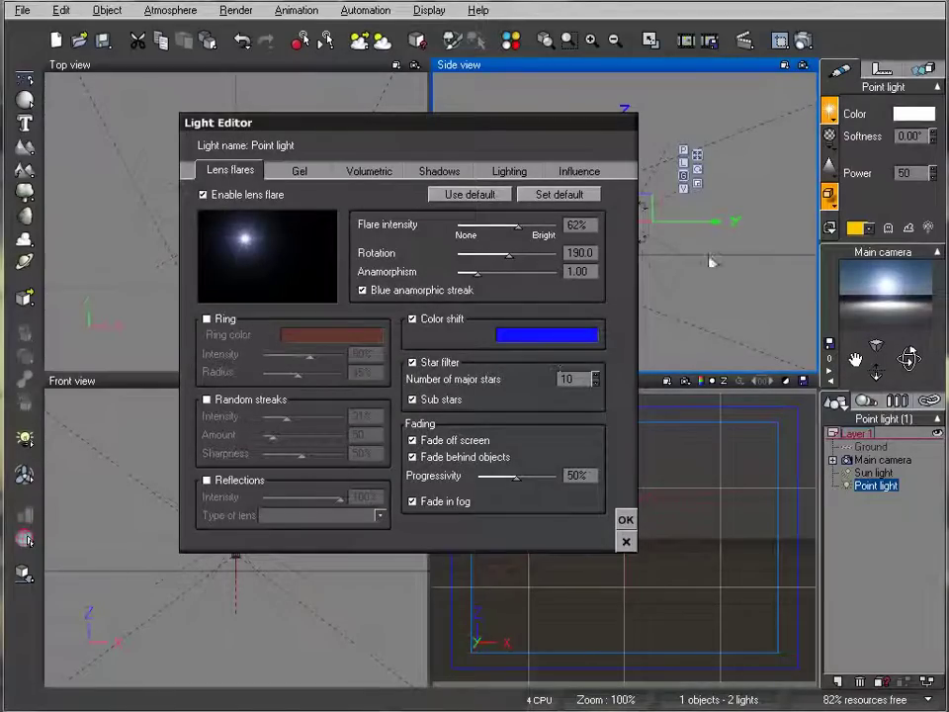
pyautogui.click(802, 40)
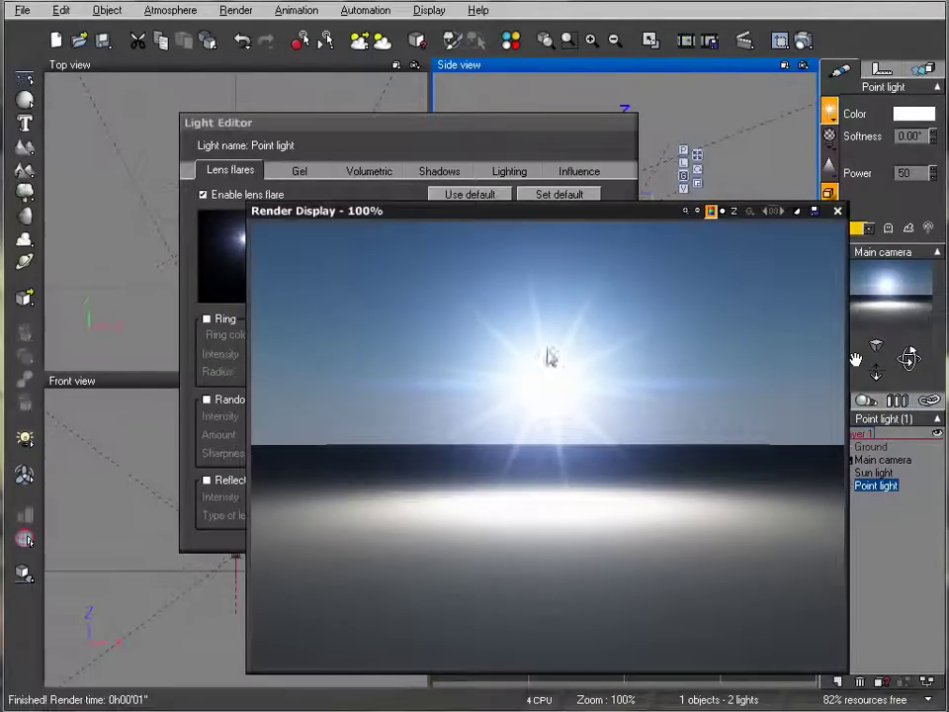
pyautogui.click(837, 210)
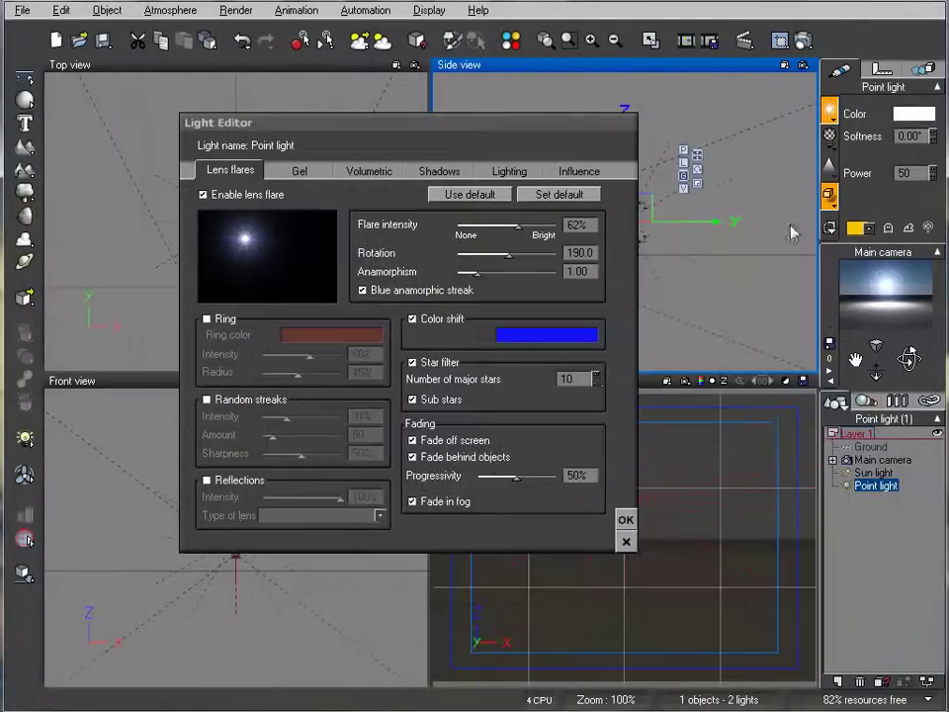
# Step: Raise the star filter's number of major stars to 22 and test-render the scene
pyautogui.doubleClick(564, 378)
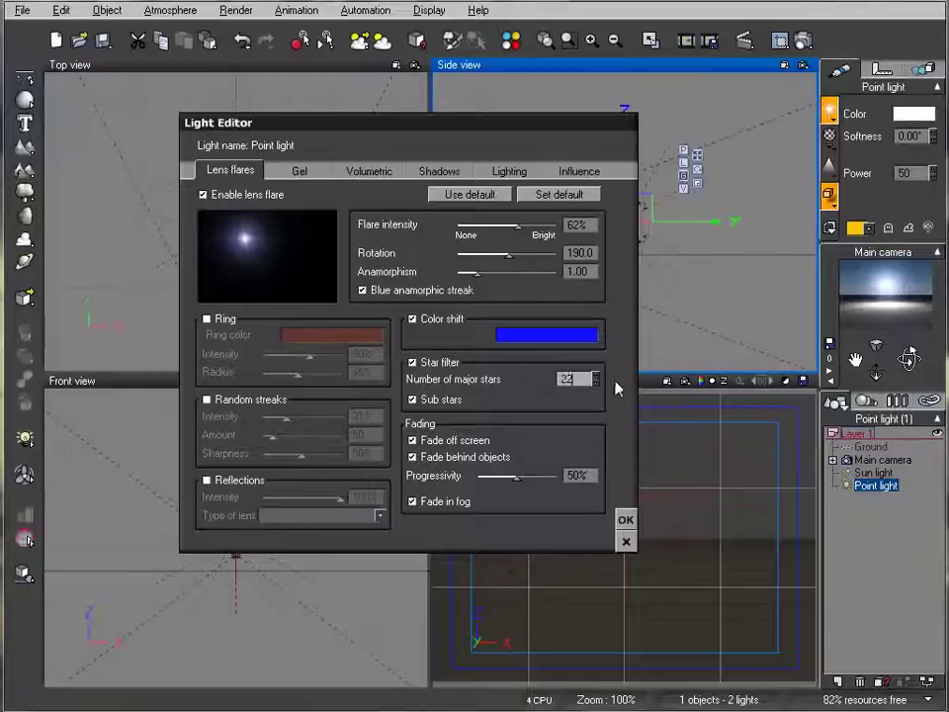
pyautogui.click(807, 43)
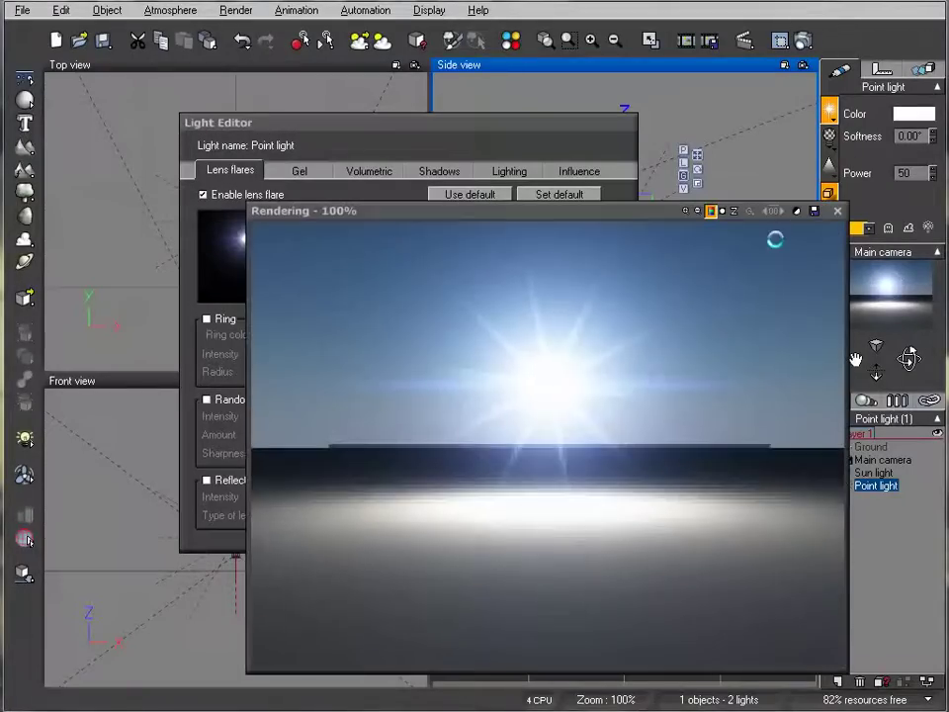
pyautogui.click(834, 212)
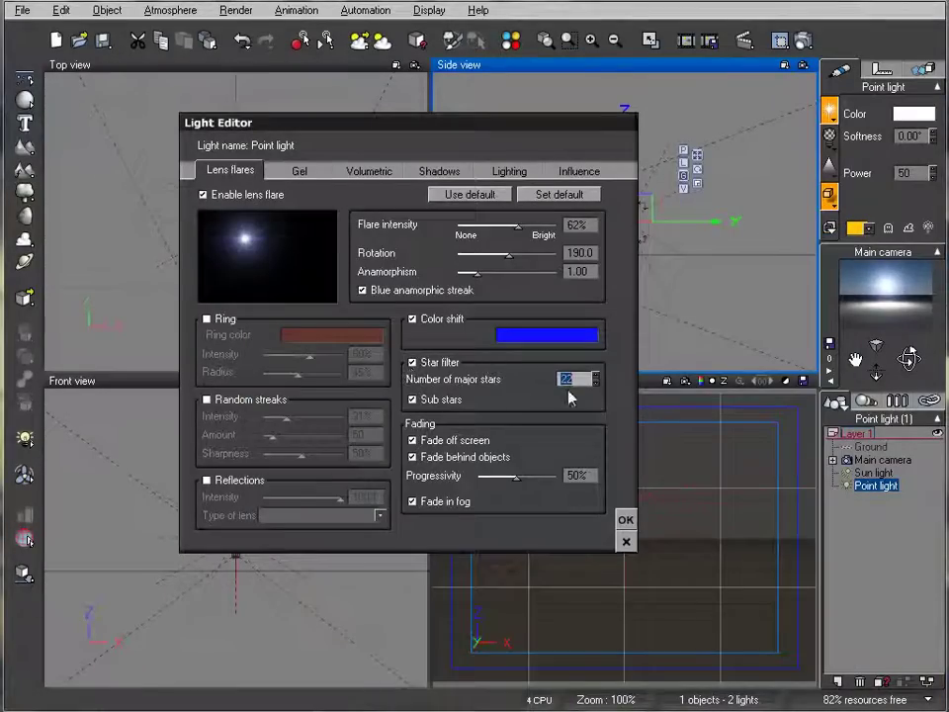
# Step: Turn off the star filter and enable lens reflections with the Custom lens type
pyautogui.click(412, 362)
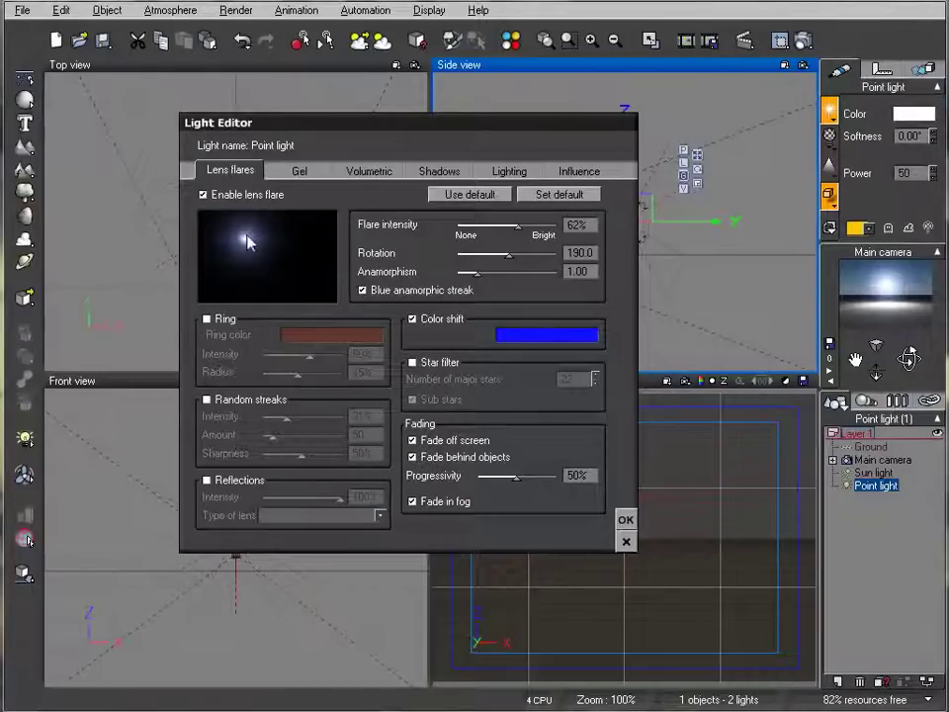
pyautogui.click(208, 481)
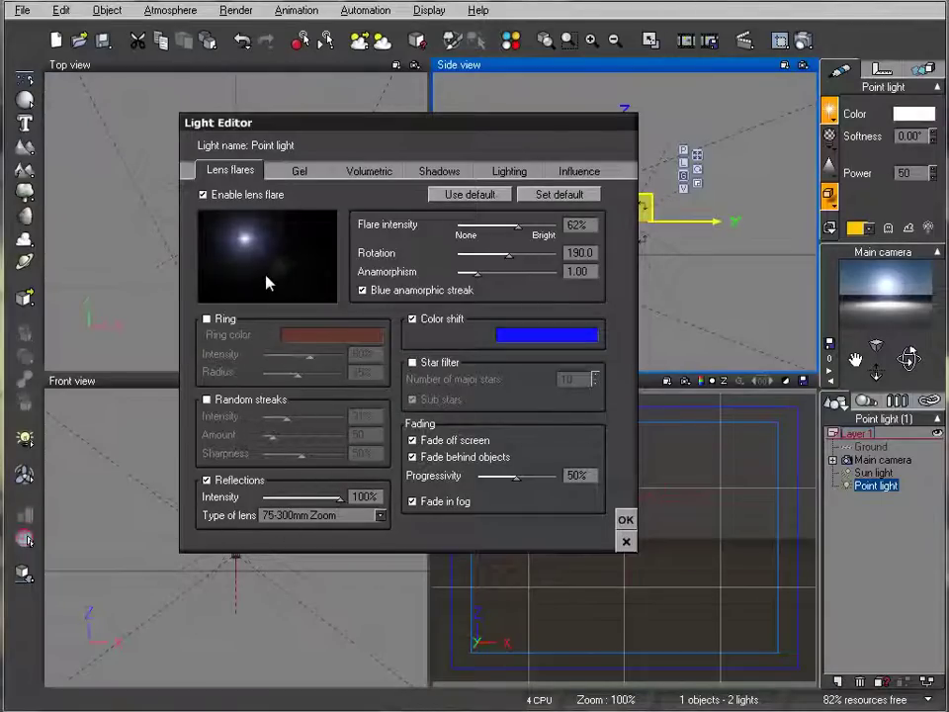
pyautogui.click(368, 515)
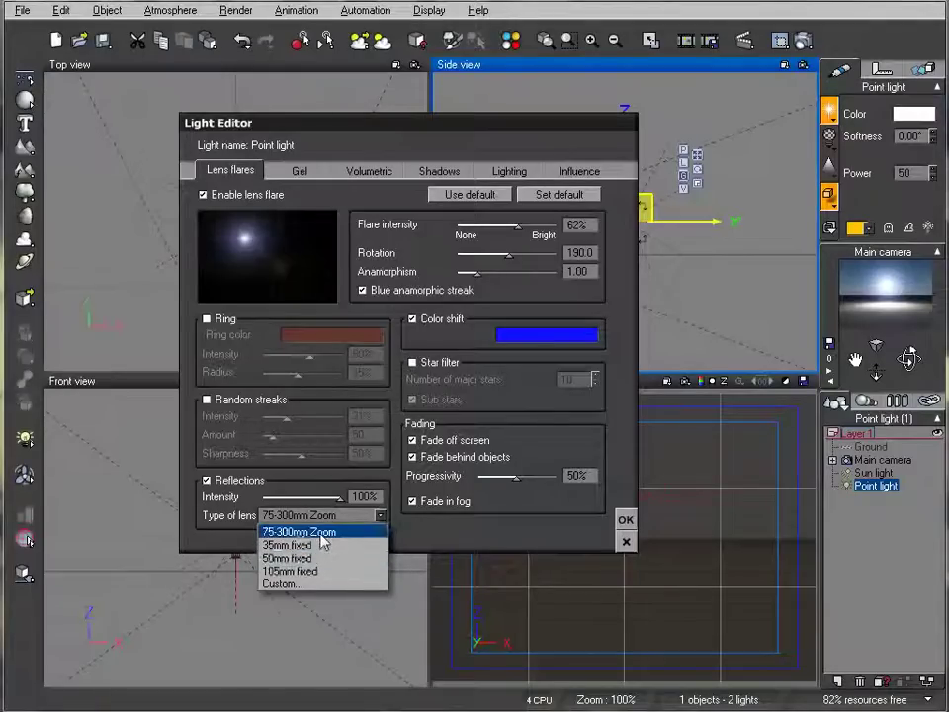
pyautogui.click(302, 589)
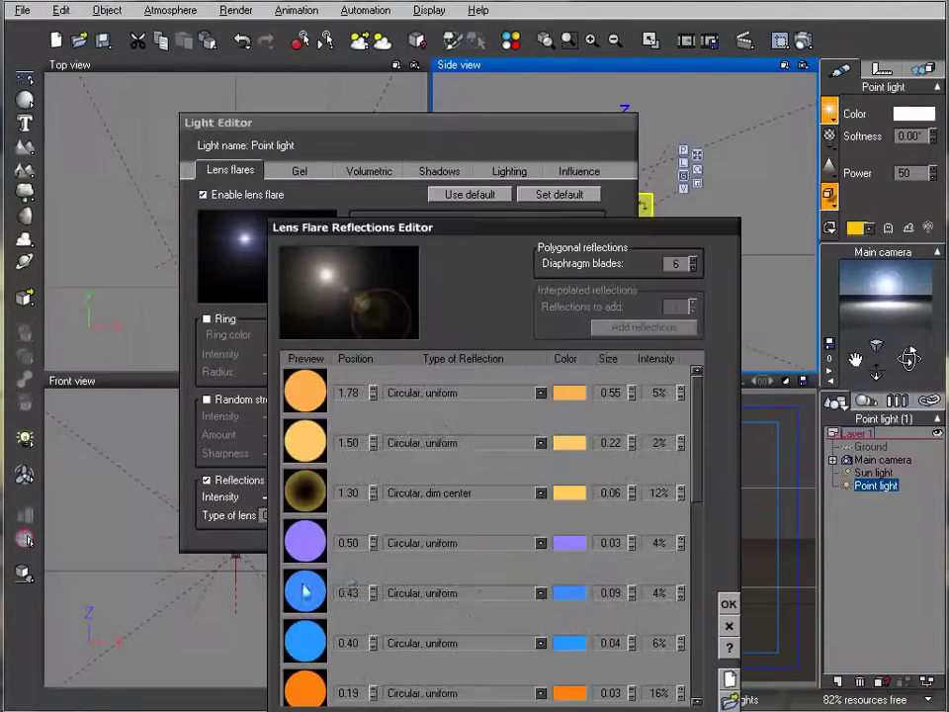
pyautogui.moveTo(487, 231); pyautogui.dragTo(471, 93)
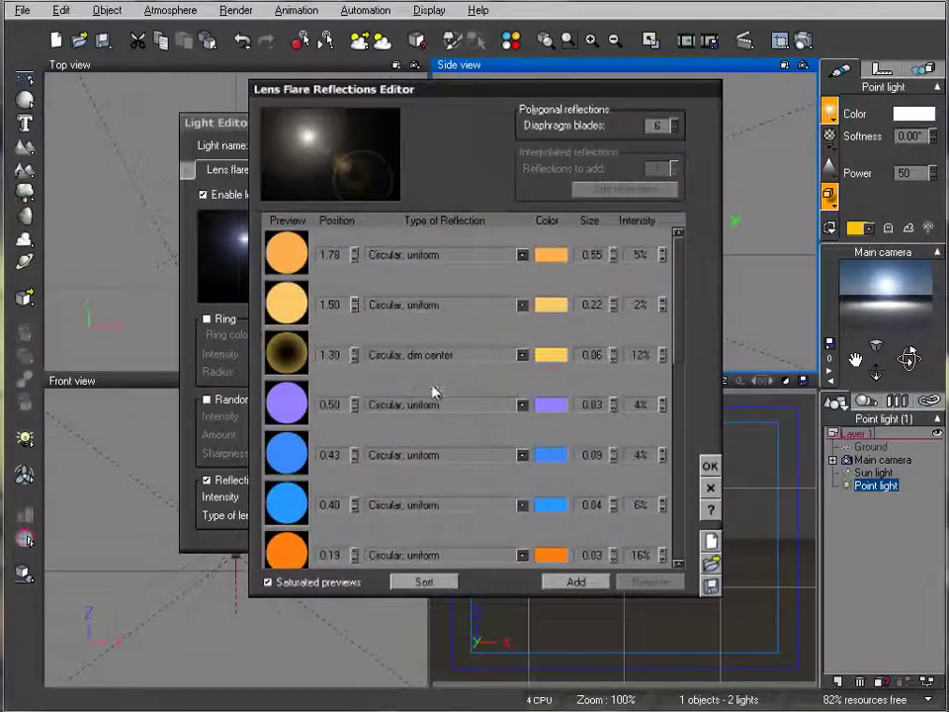
# Step: Select all the preset reflections in the reflections list and remove them
pyautogui.moveTo(678, 303)
pyautogui.mouseDown()
pyautogui.moveTo(678, 489)
pyautogui.moveTo(679, 299)
pyautogui.mouseUp()
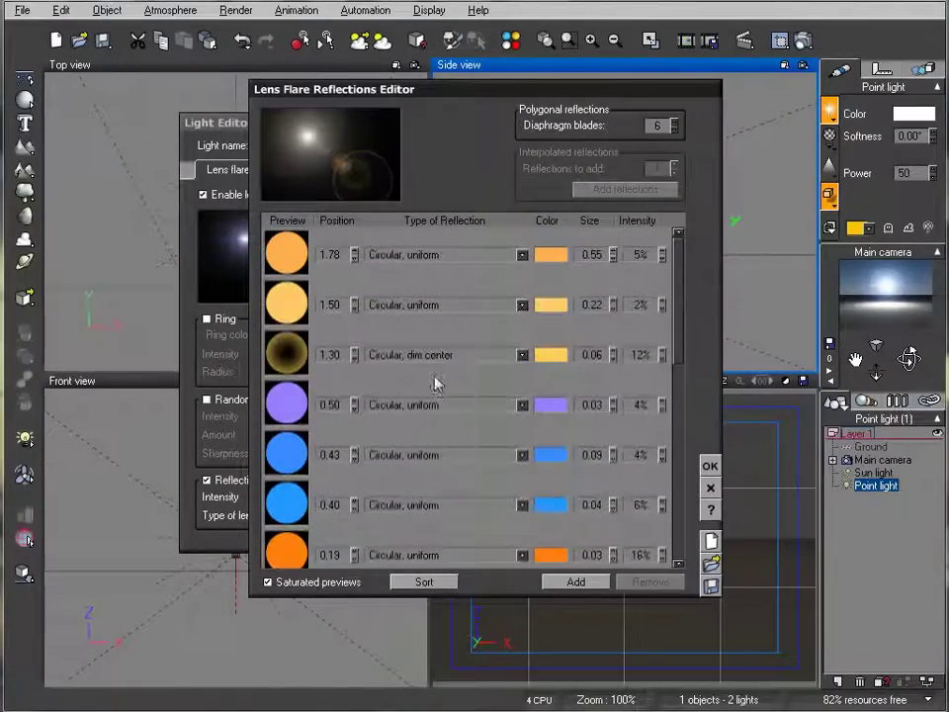
pyautogui.moveTo(681, 254); pyautogui.dragTo(407, 202)
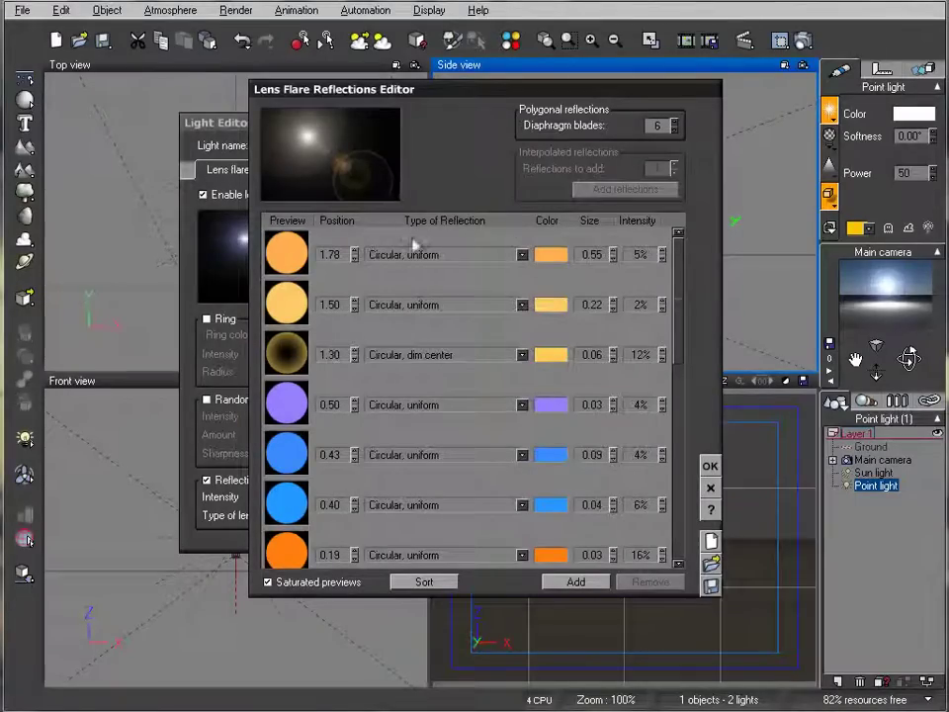
pyautogui.click(653, 255)
pyautogui.moveTo(680, 262); pyautogui.dragTo(683, 462)
pyautogui.keyDown('shift'); pyautogui.click(450, 535); pyautogui.keyUp('shift')
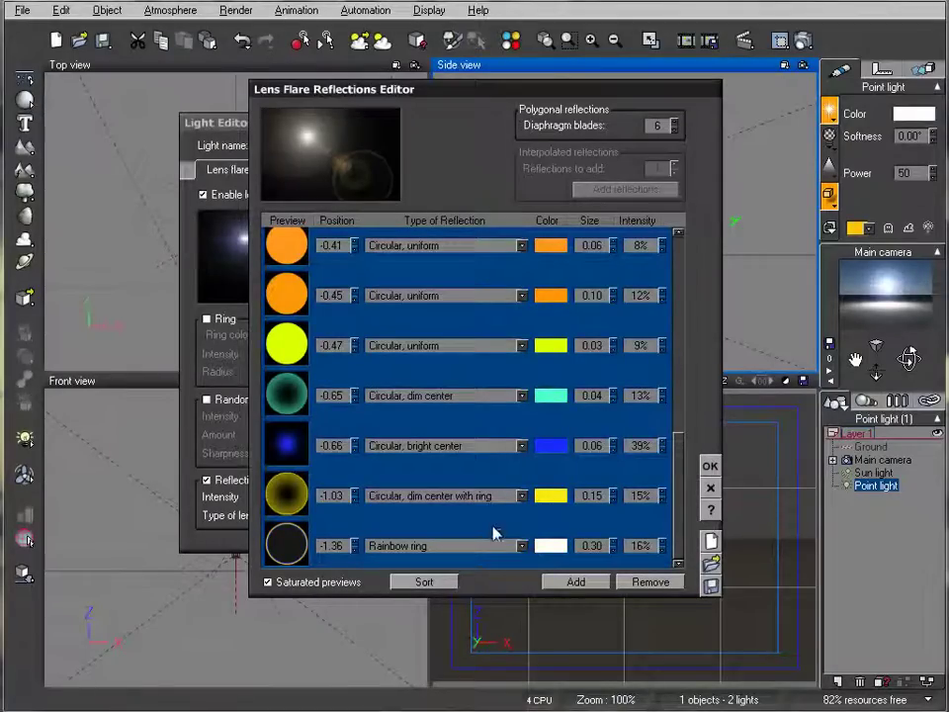
pyautogui.click(649, 582)
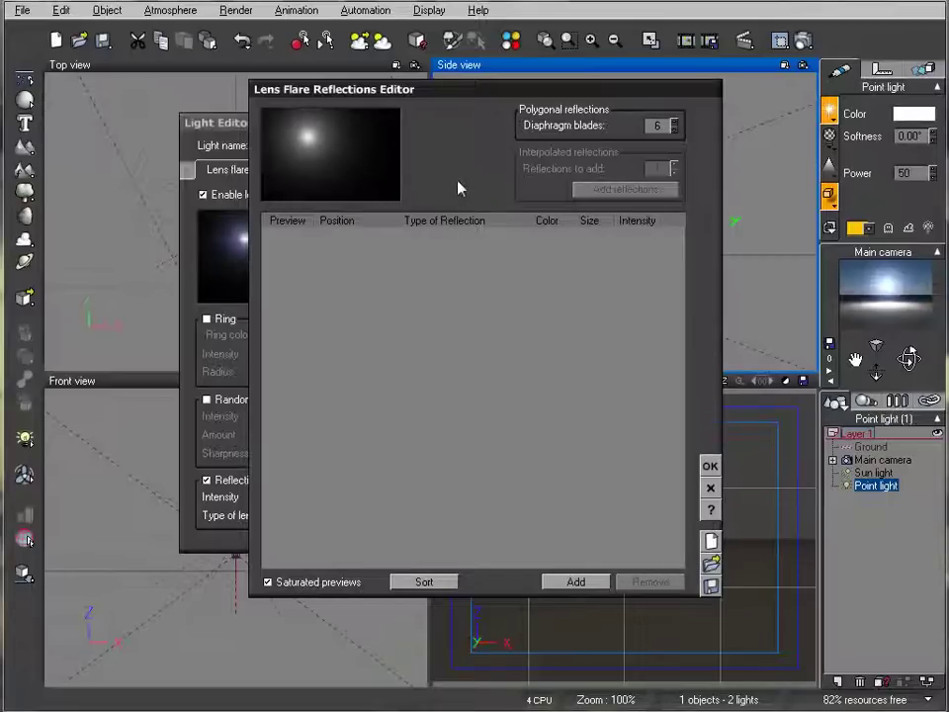
# Step: Add a new reflection at position 1 with the type Circular, bright center
pyautogui.click(583, 579)
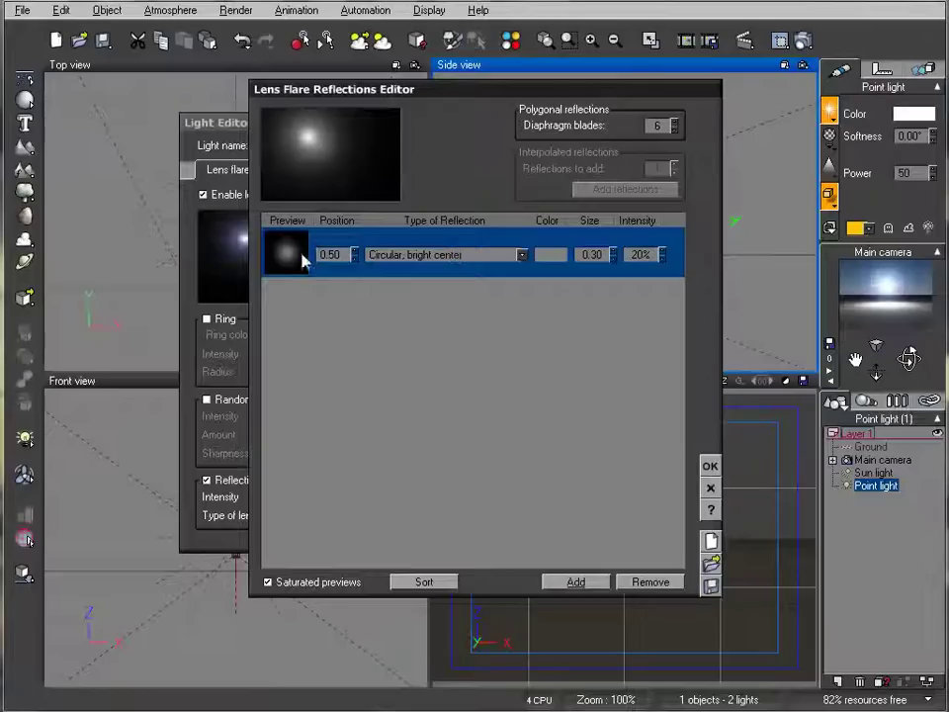
pyautogui.click(336, 254)
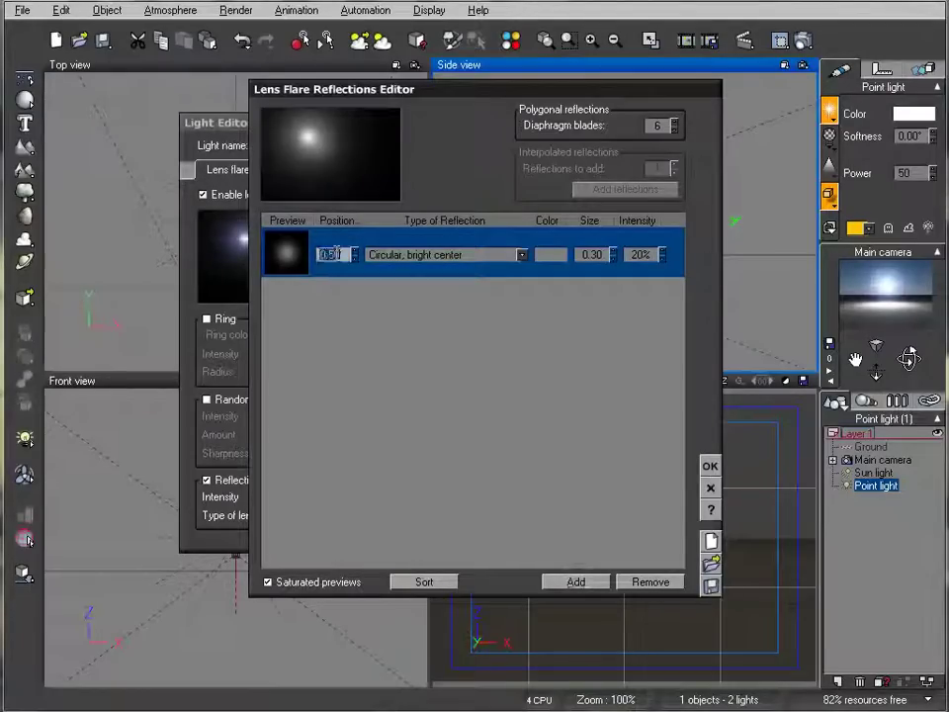
pyautogui.write('1')
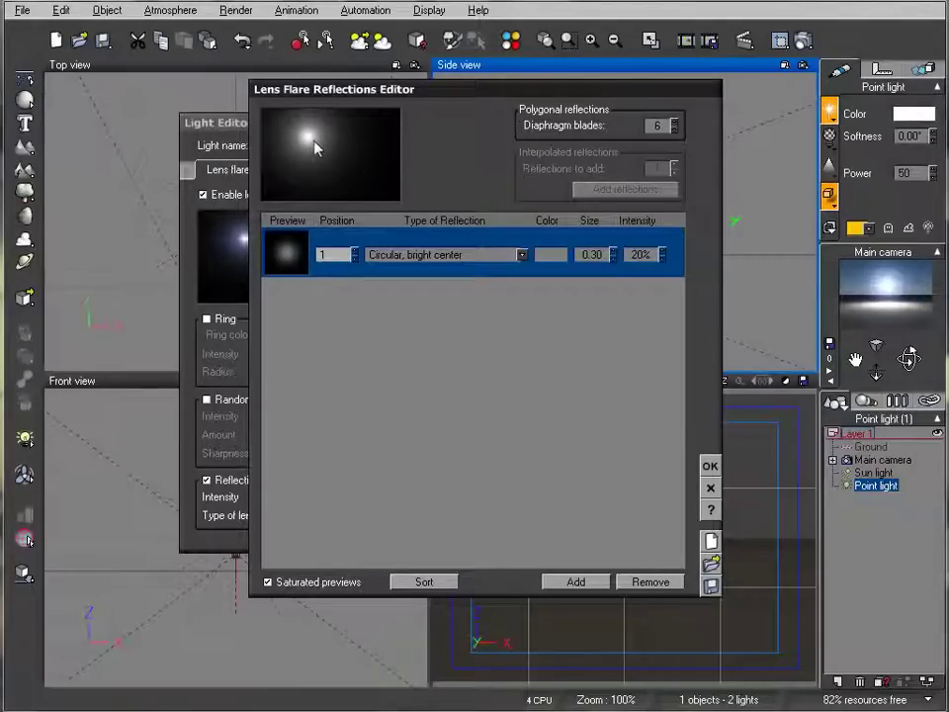
pyautogui.click(525, 254)
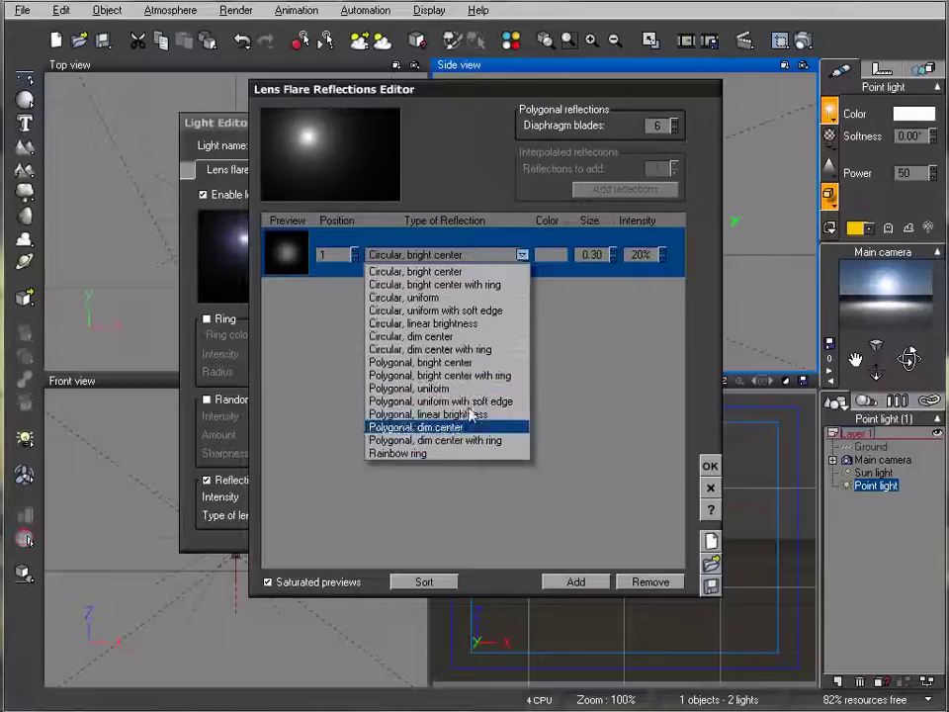
pyautogui.click(470, 272)
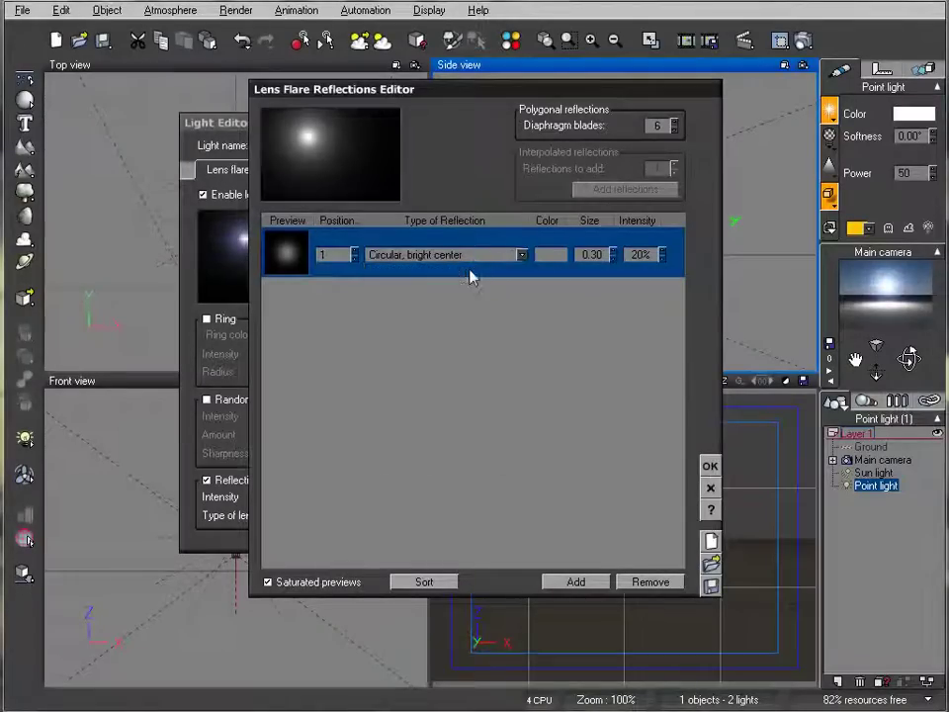
# Step: Try the reflection types Circular, bright center with ring and Circular, dim center, finishing on Polygonal, uniform
pyautogui.click(522, 254)
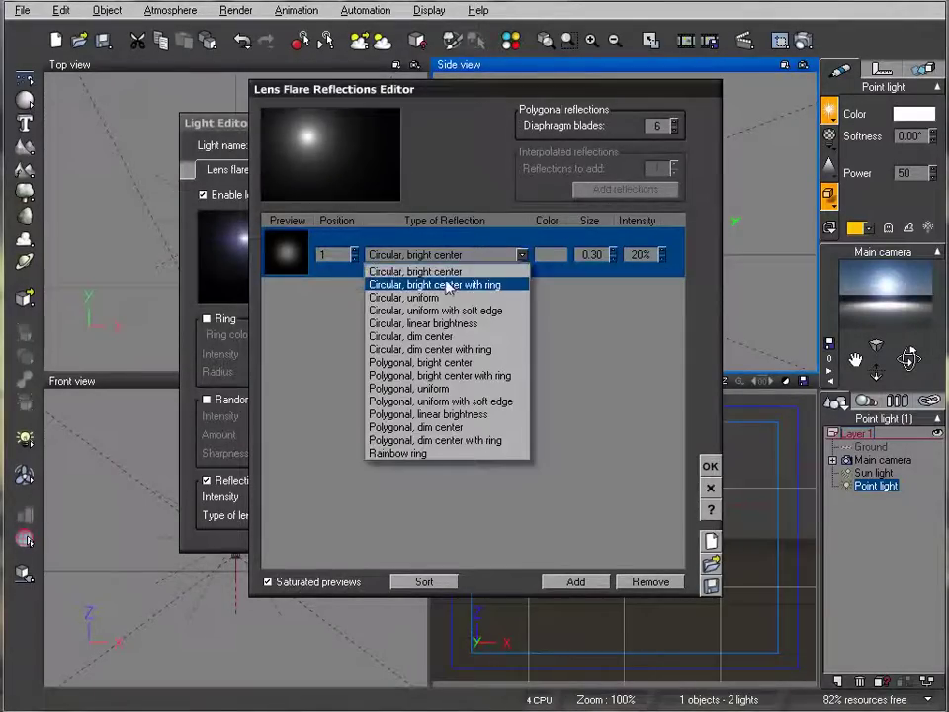
pyautogui.click(430, 282)
pyautogui.click(504, 254)
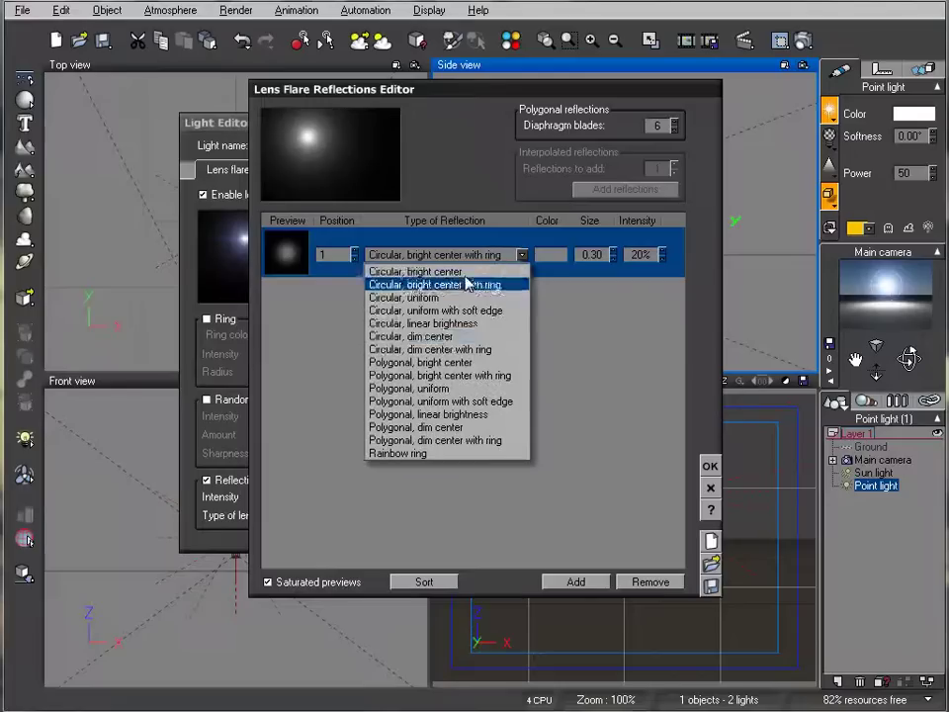
pyautogui.click(435, 333)
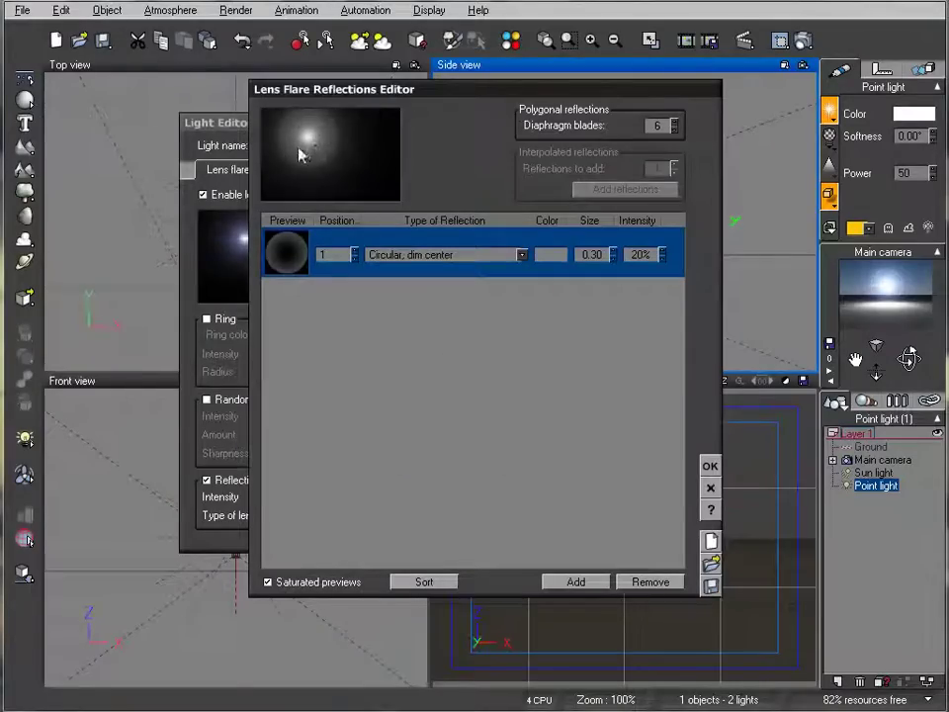
pyautogui.click(489, 257)
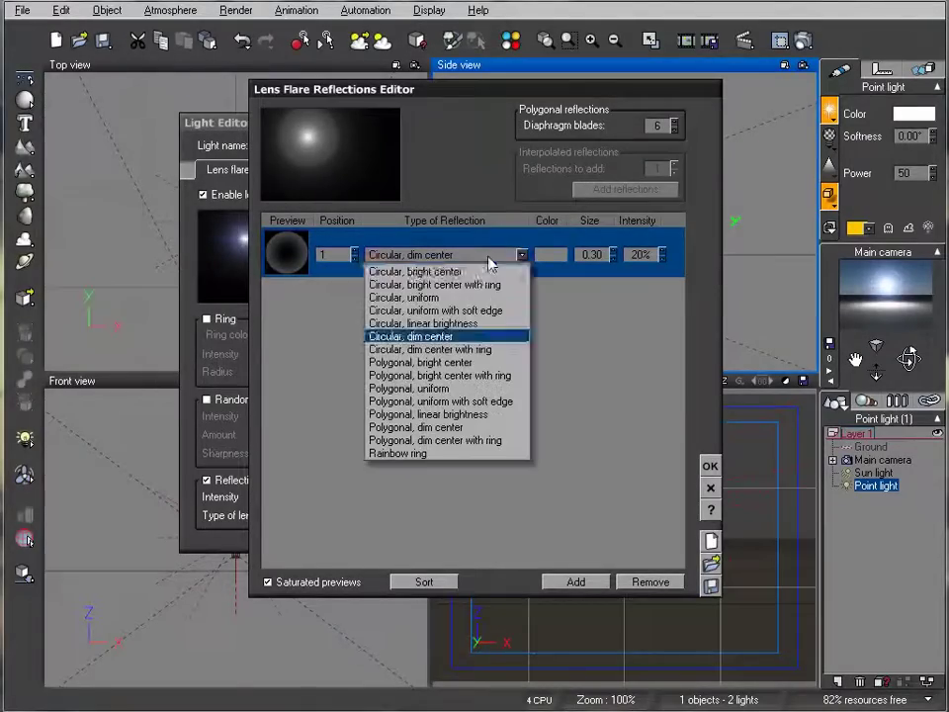
pyautogui.click(476, 389)
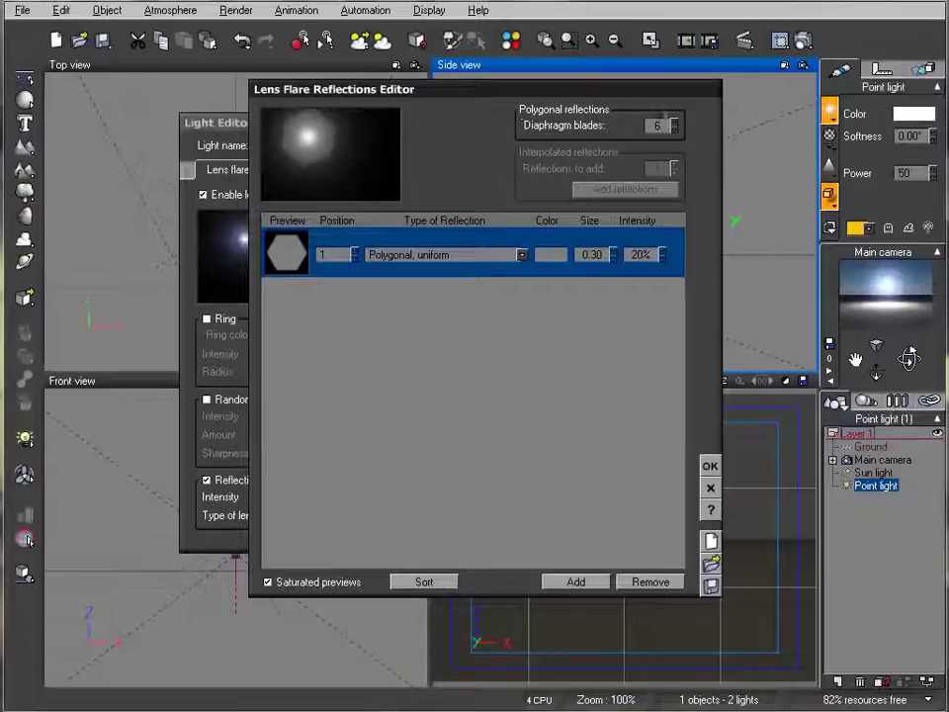
# Step: Try different diaphragm blade counts on the polygonal reflection, including 3 and finally 52
pyautogui.click(675, 121)
pyautogui.write('13')
pyautogui.press('Return')
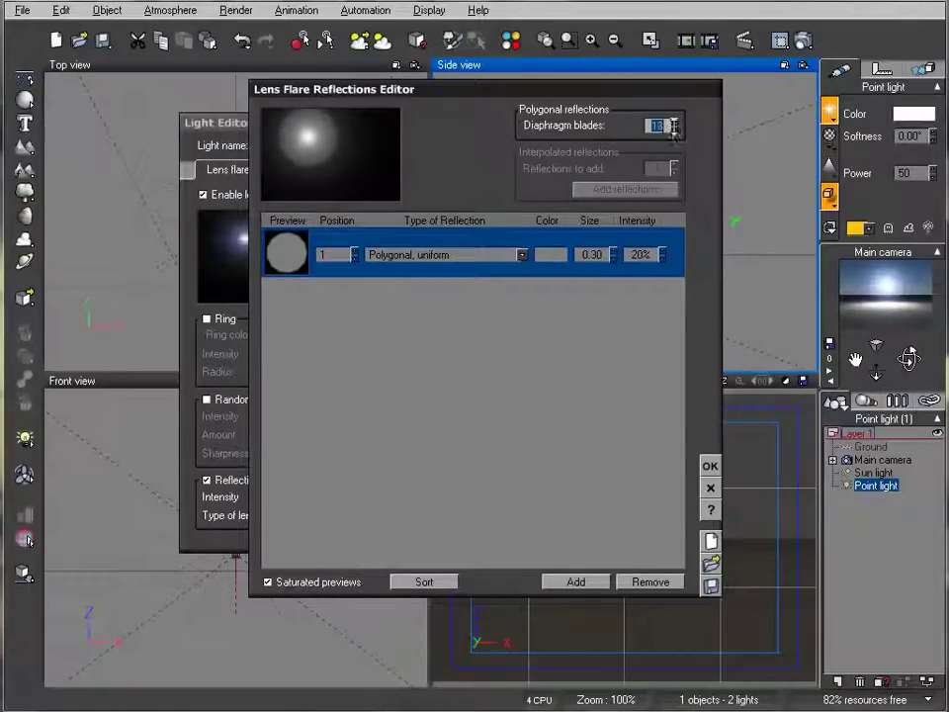
pyautogui.moveTo(675, 126)
pyautogui.mouseDown()
pyautogui.moveTo(676, 136)
pyautogui.moveTo(675, 116)
pyautogui.moveTo(678, 134)
pyautogui.mouseUp()
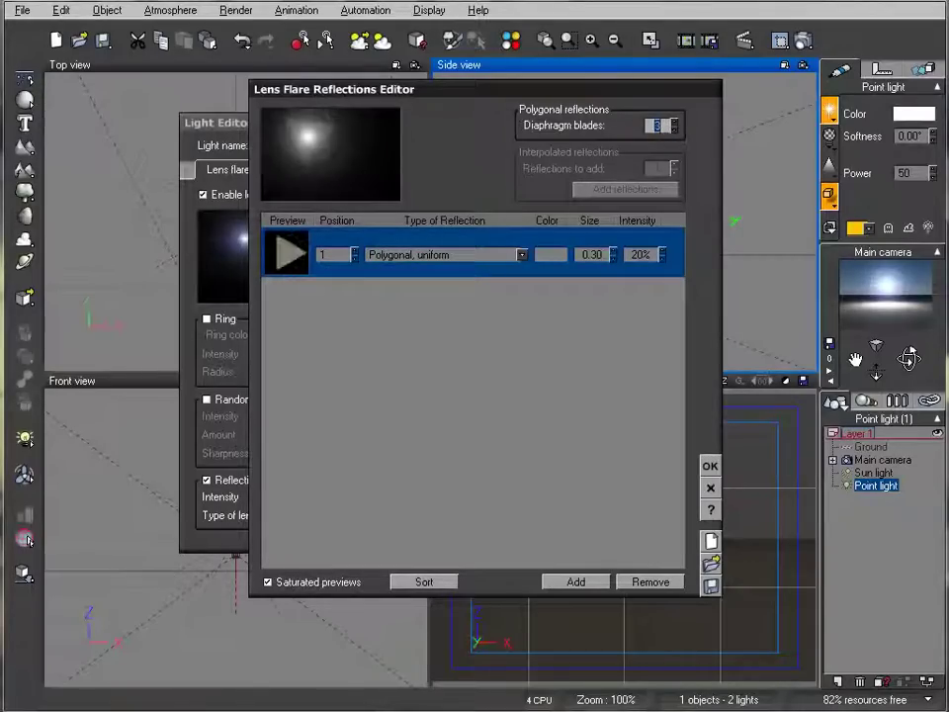
pyautogui.moveTo(676, 127); pyautogui.dragTo(670, 175)
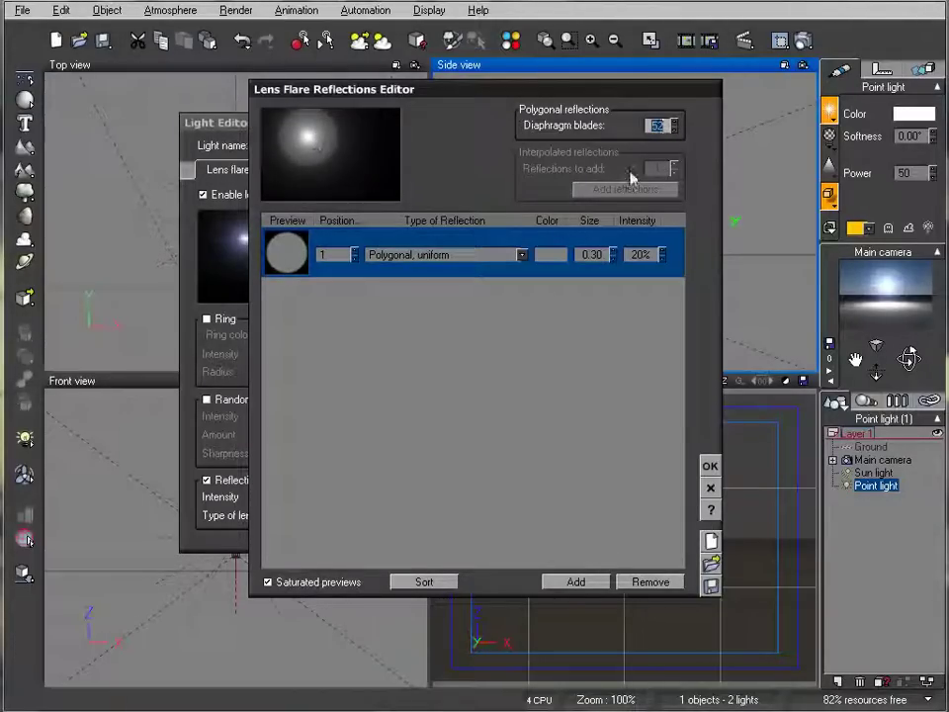
# Step: Change the reflection's type to Rainbow ring and color it red
pyautogui.click(504, 256)
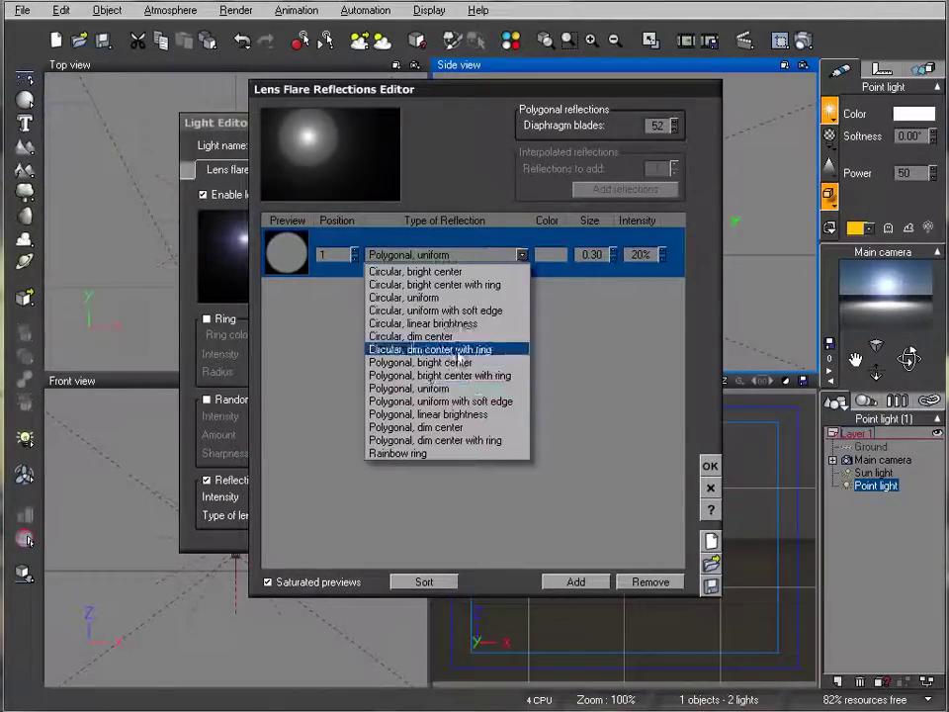
pyautogui.click(460, 453)
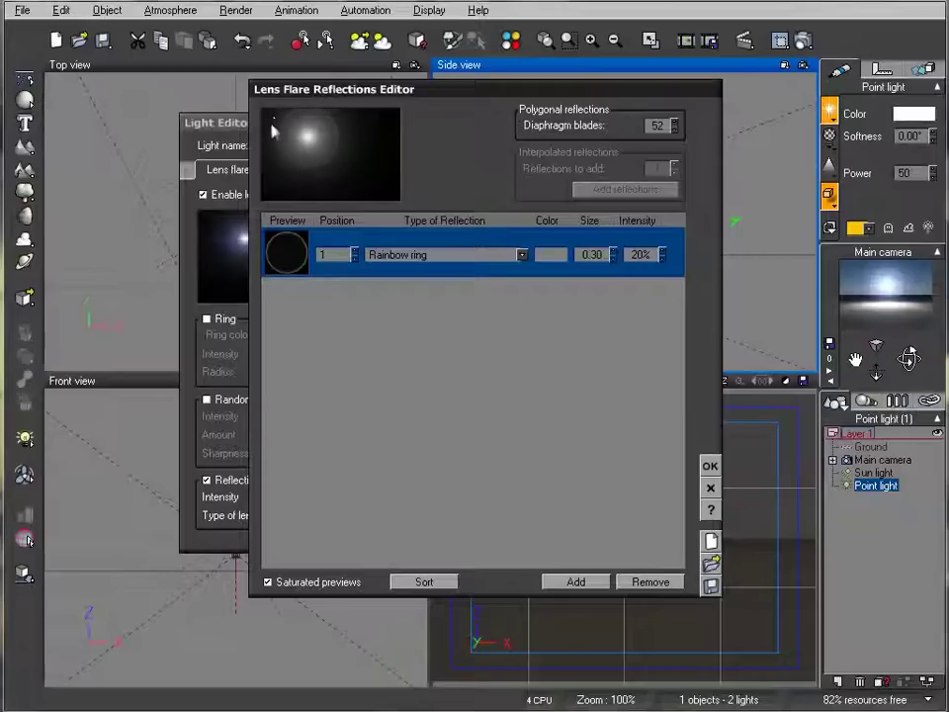
pyautogui.click(555, 259)
pyautogui.moveTo(555, 263); pyautogui.dragTo(479, 155)
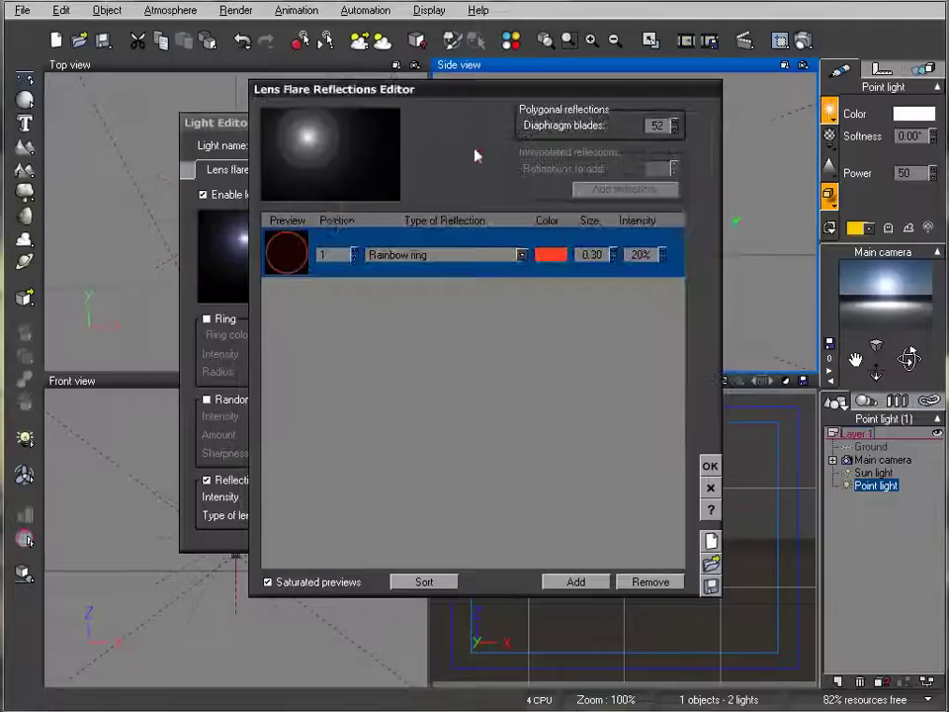
# Step: Accept the single-ring reflection setup and test-render the scene, closing the render when done
pyautogui.click(710, 466)
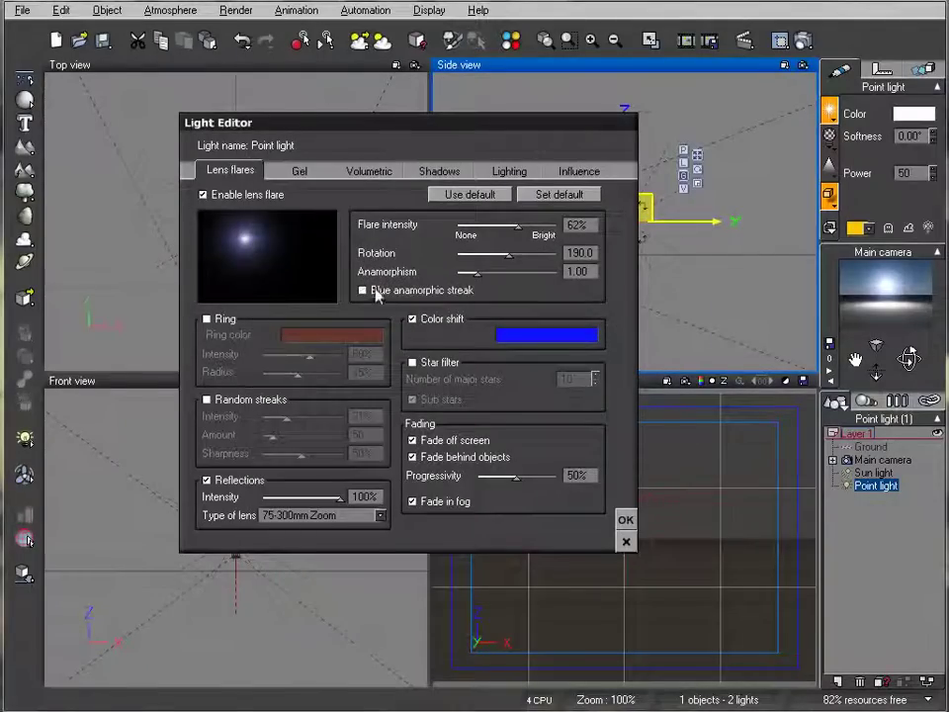
pyautogui.click(803, 41)
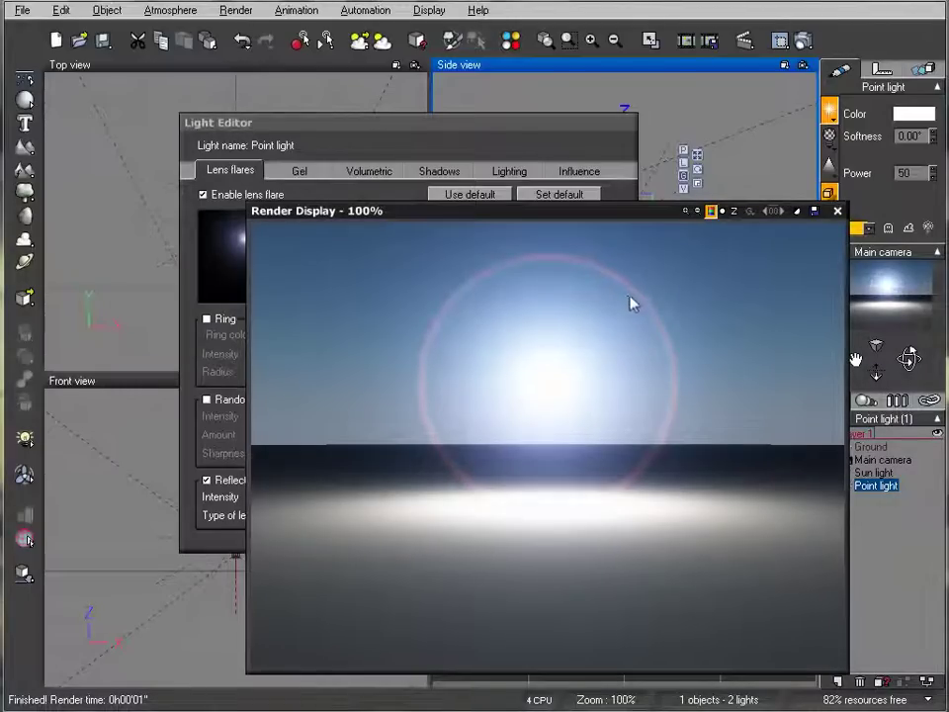
pyautogui.click(836, 212)
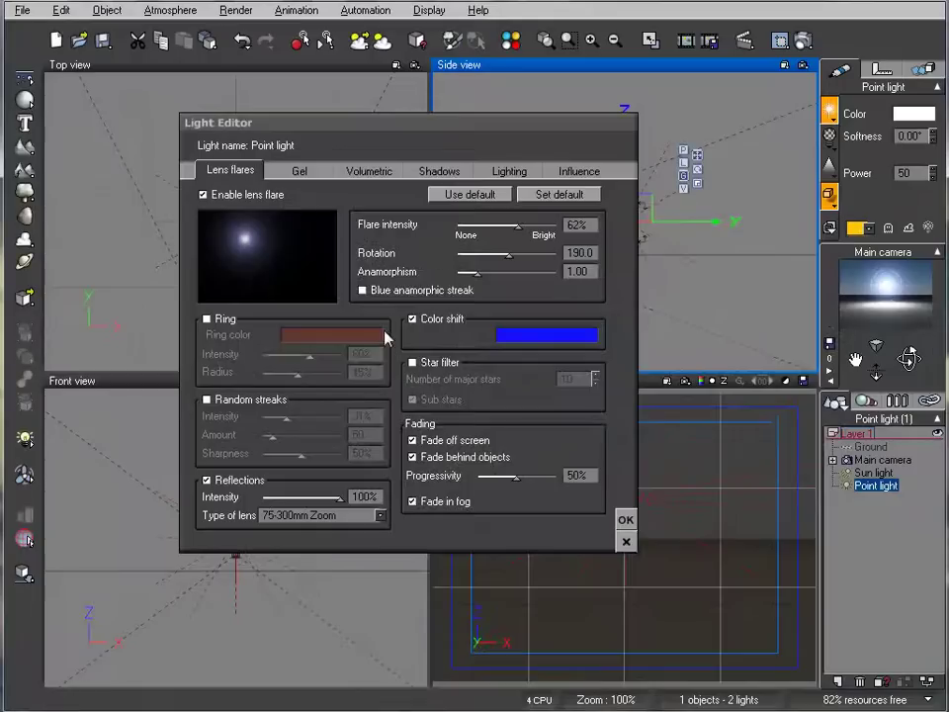
# Step: Reopen the Custom lens reflections and add two more rainbow ring reflections
pyautogui.click(381, 515)
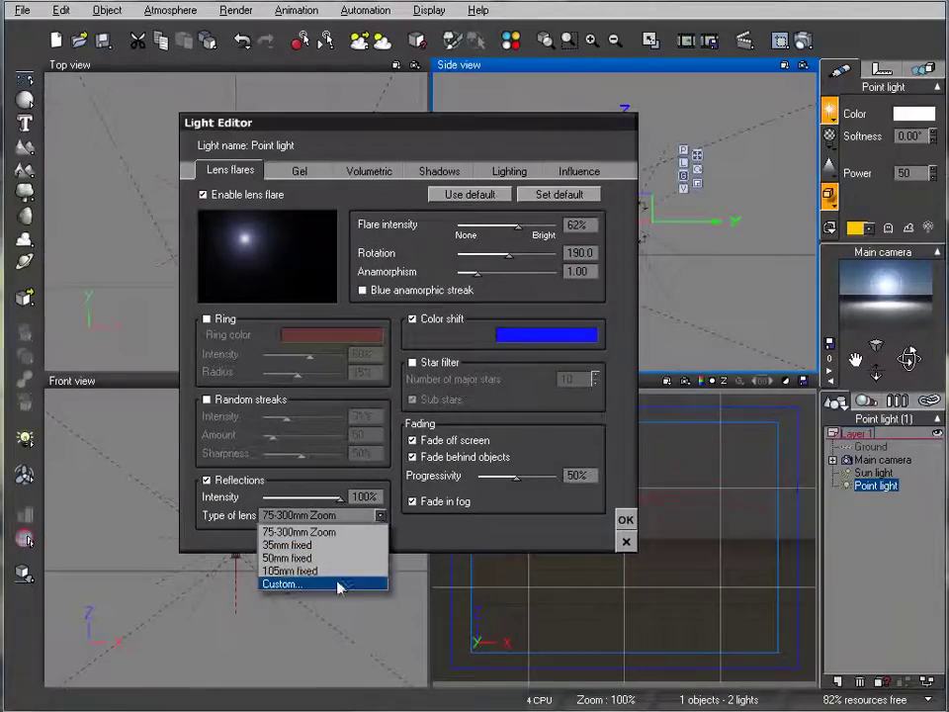
pyautogui.click(285, 583)
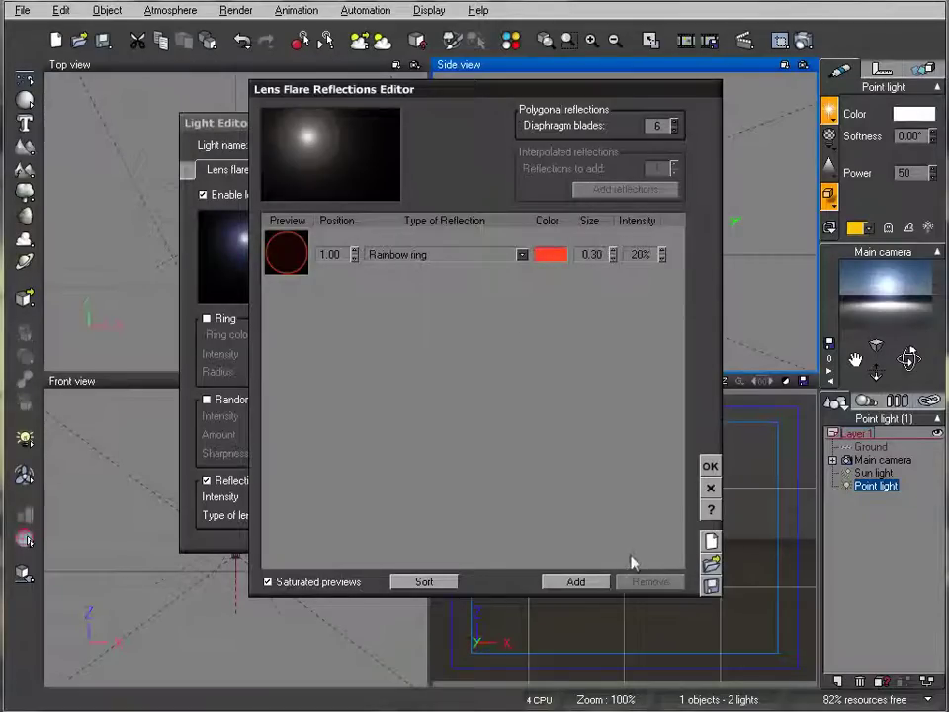
pyautogui.click(577, 584)
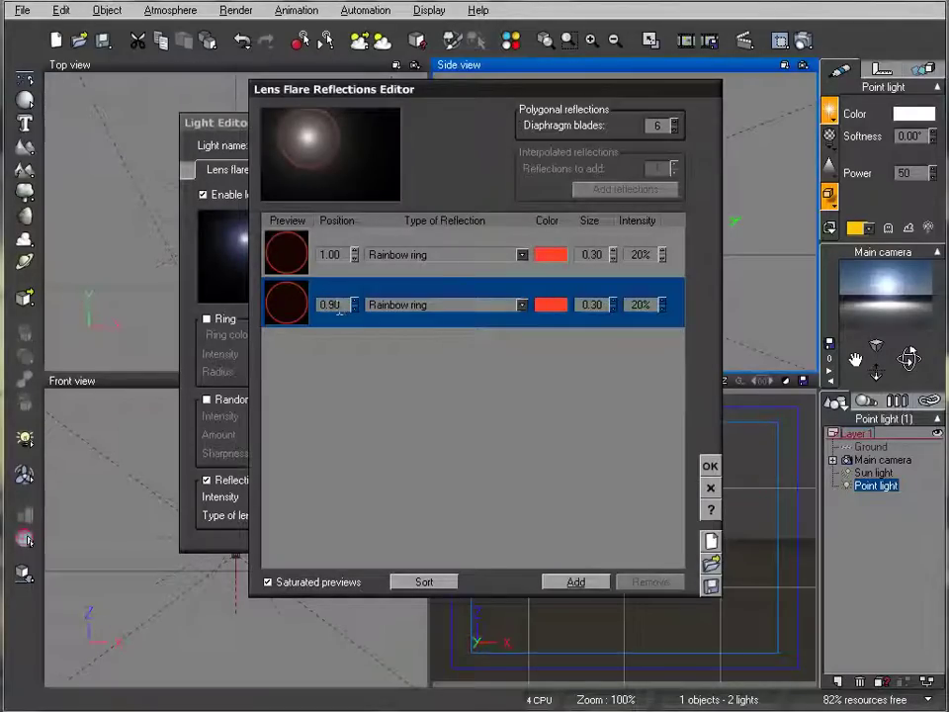
pyautogui.click(575, 582)
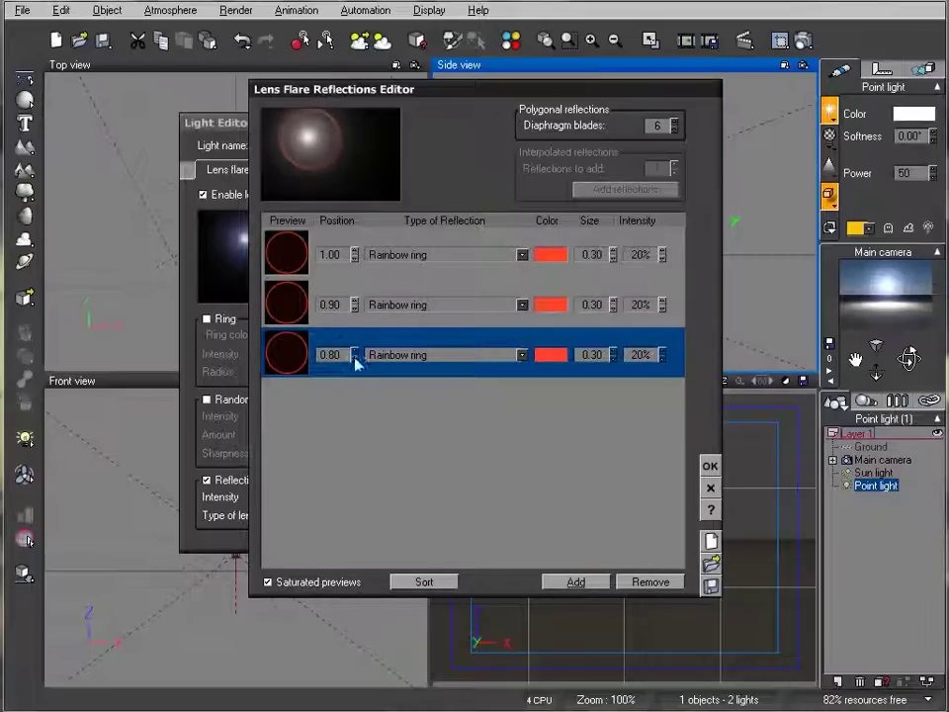
# Step: Set the position of the second and third rainbow rings to 1
pyautogui.doubleClick(334, 304)
pyautogui.write('1')
pyautogui.doubleClick(334, 355)
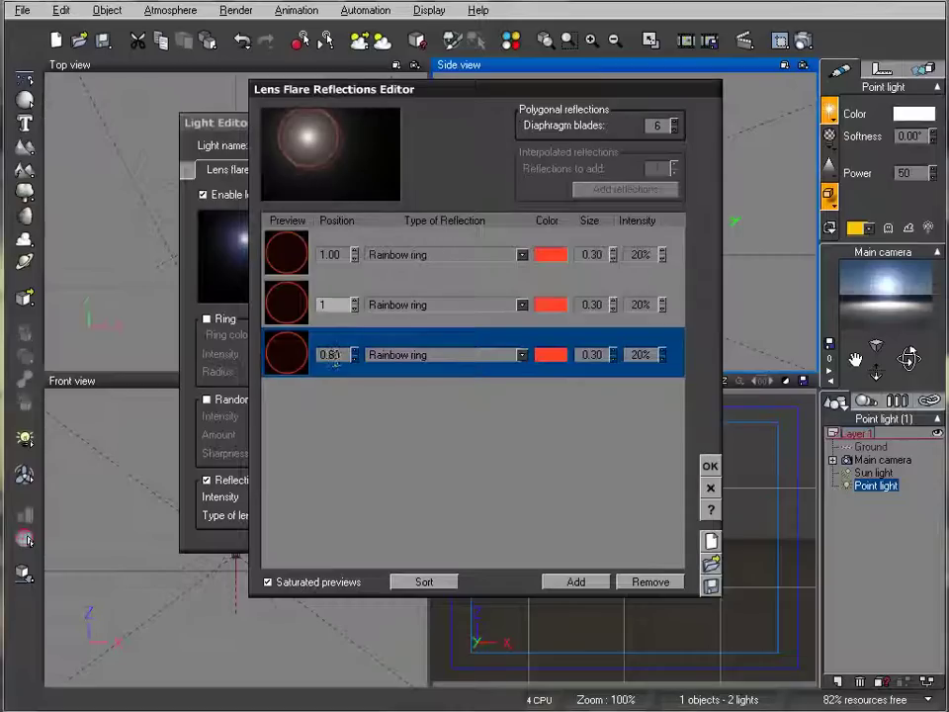
pyautogui.write('1')
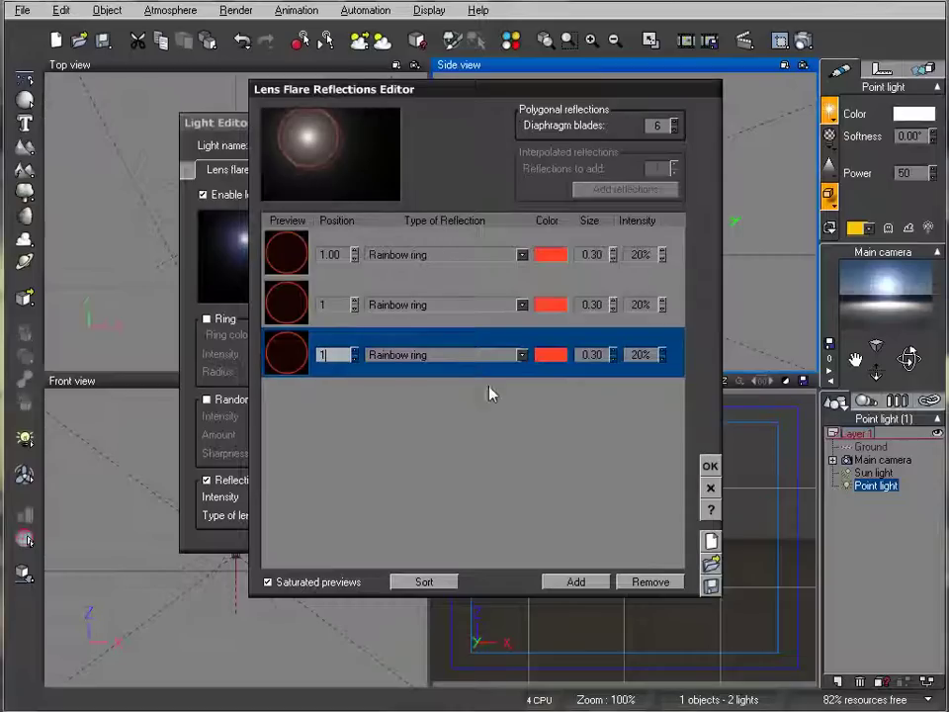
# Step: Reduce the second ring's size to 0.14 and the third ring's size to 0.10
pyautogui.doubleClick(592, 305)
pyautogui.click(613, 309)
pyautogui.click(614, 308)
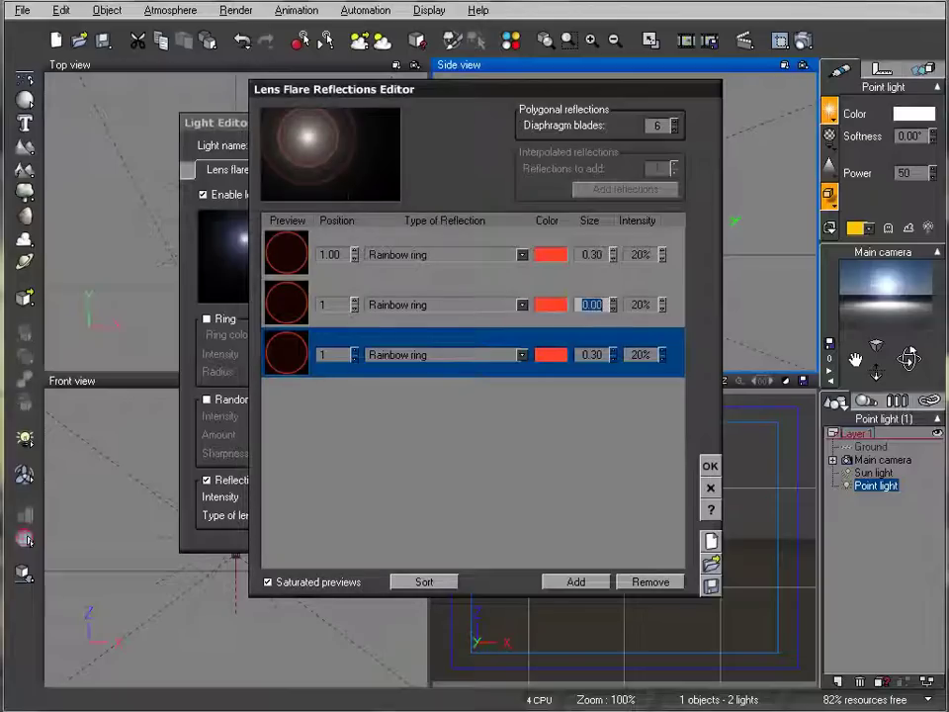
pyautogui.click(614, 360)
pyautogui.click(614, 360)
pyautogui.click(614, 360)
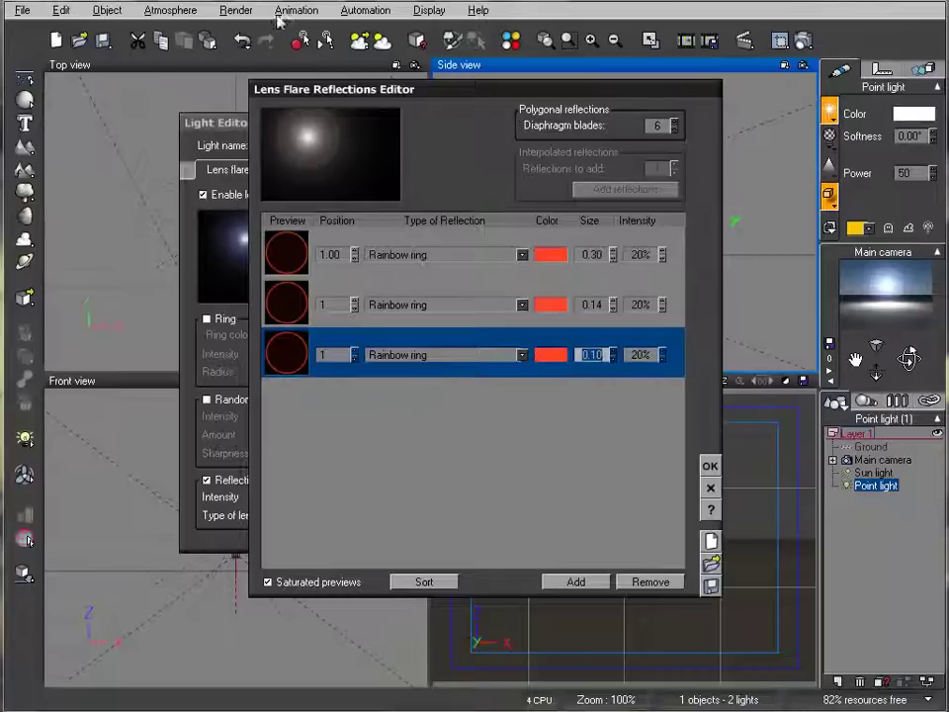
# Step: Raise the second ring's intensity to 35% and the third ring's intensity to 25%
pyautogui.click(663, 300)
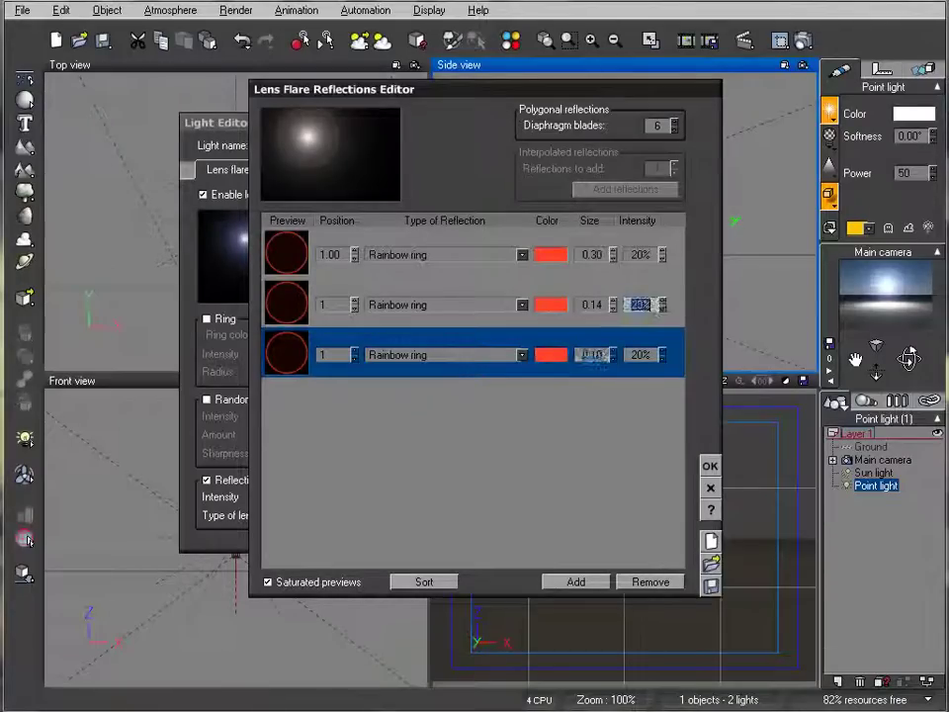
pyautogui.click(662, 301)
pyautogui.click(663, 359)
# Step: Color the second ring light green and the third ring blue
pyautogui.click(545, 305)
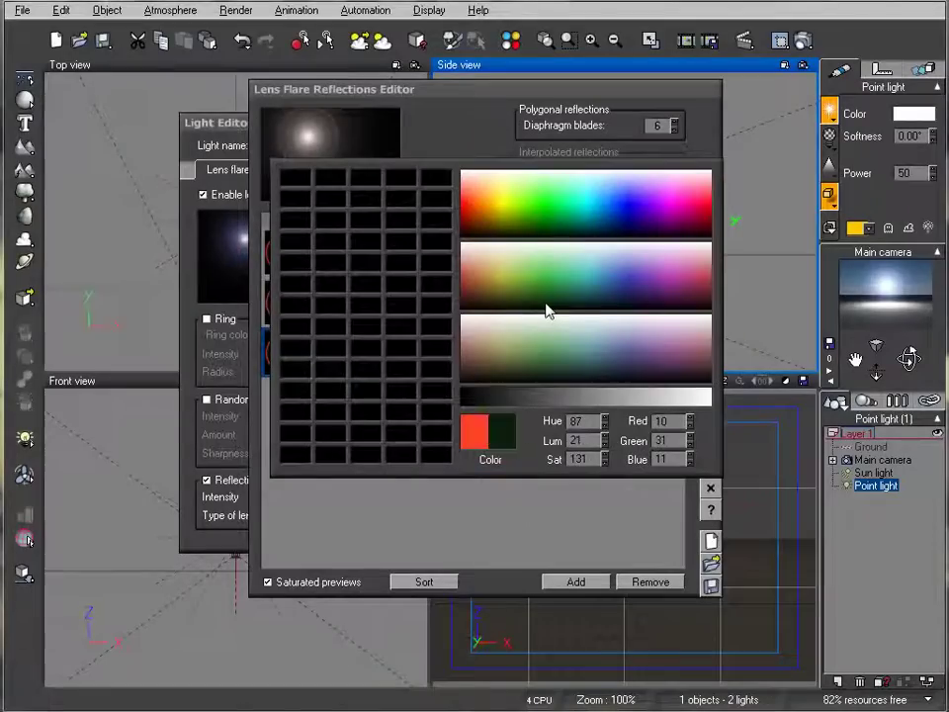
pyautogui.click(536, 197)
pyautogui.click(552, 359)
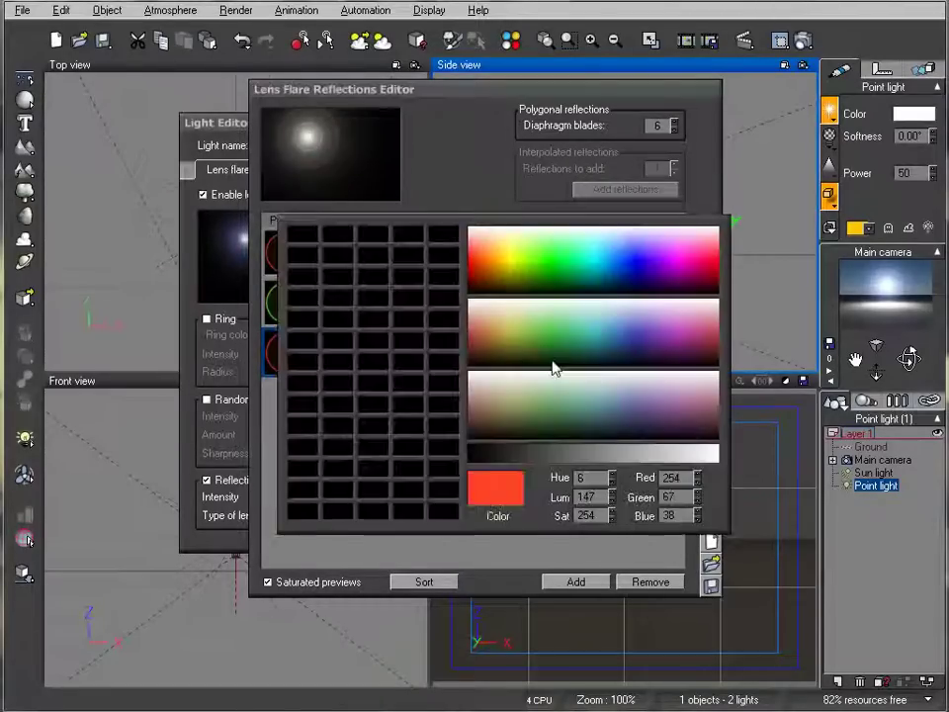
pyautogui.click(641, 269)
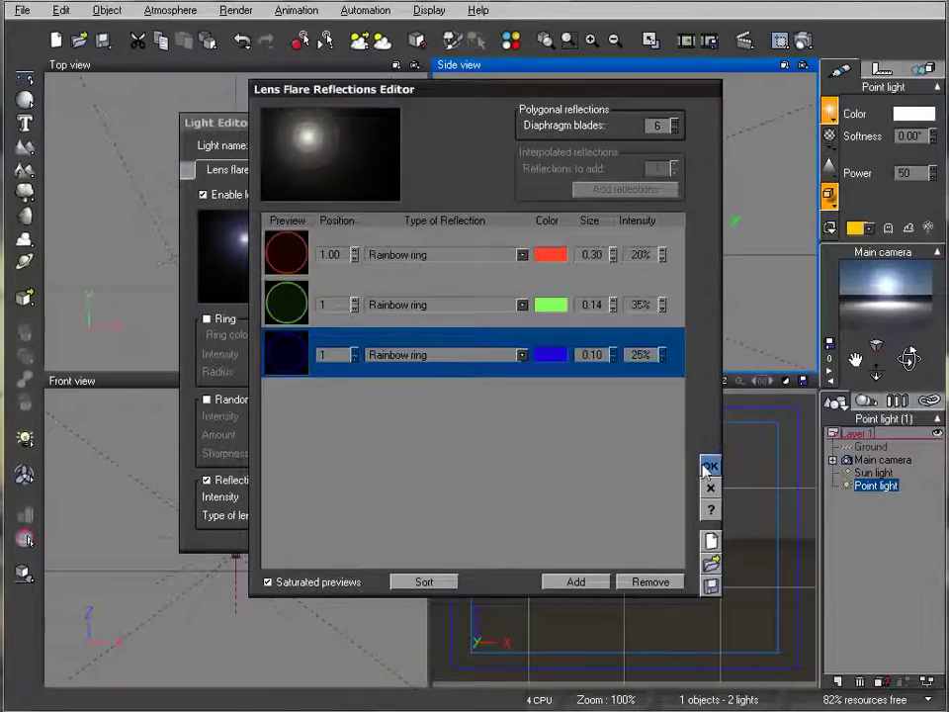
# Step: Accept the three-ring reflection setup and test-render the scene, closing the render when done
pyautogui.click(708, 465)
pyautogui.click(782, 40)
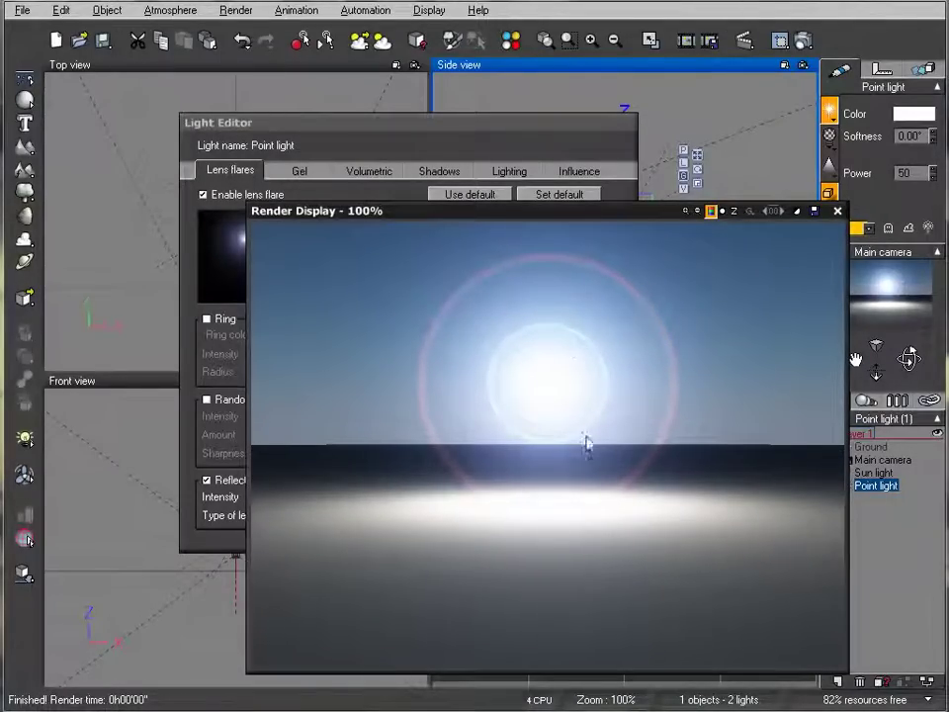
pyautogui.click(837, 211)
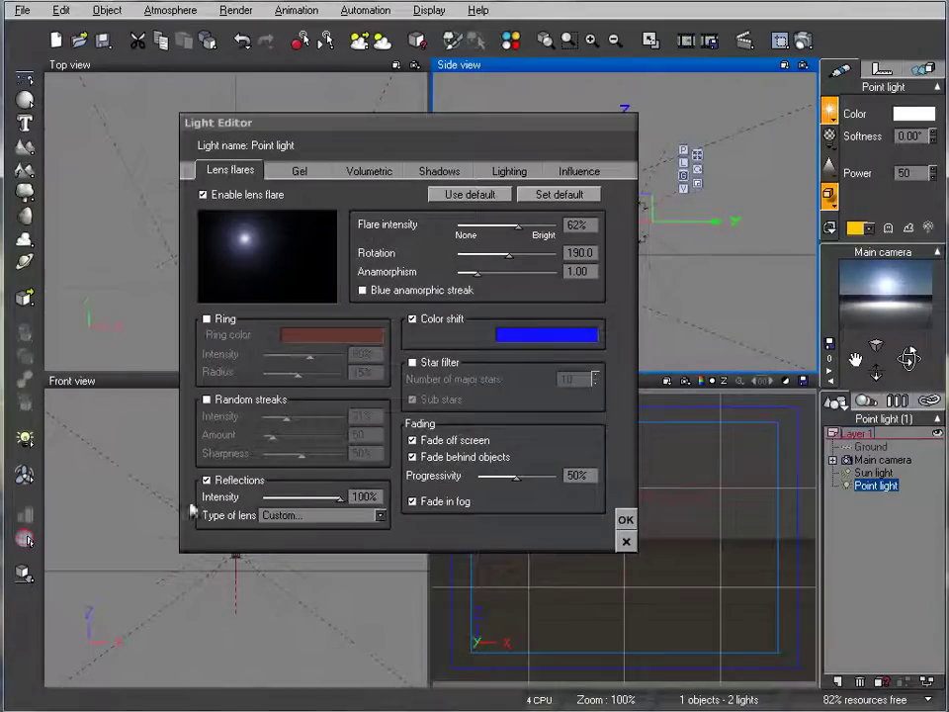
# Step: Reopen the Custom lens reflections and set the ring positions to .4 for red, .2 for green and .16 for blue
pyautogui.click(379, 517)
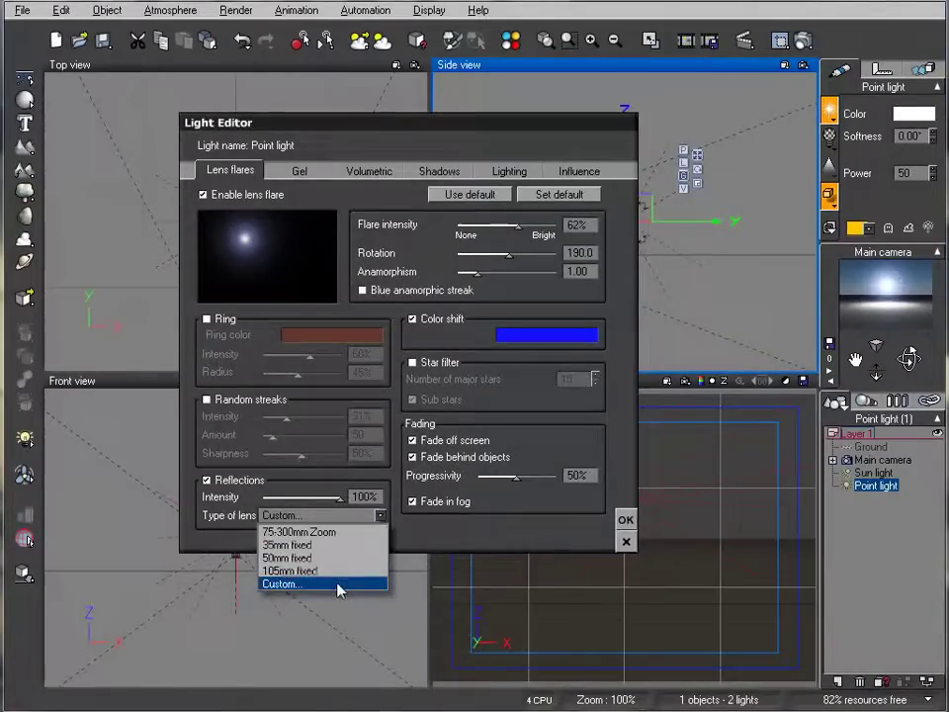
pyautogui.click(340, 585)
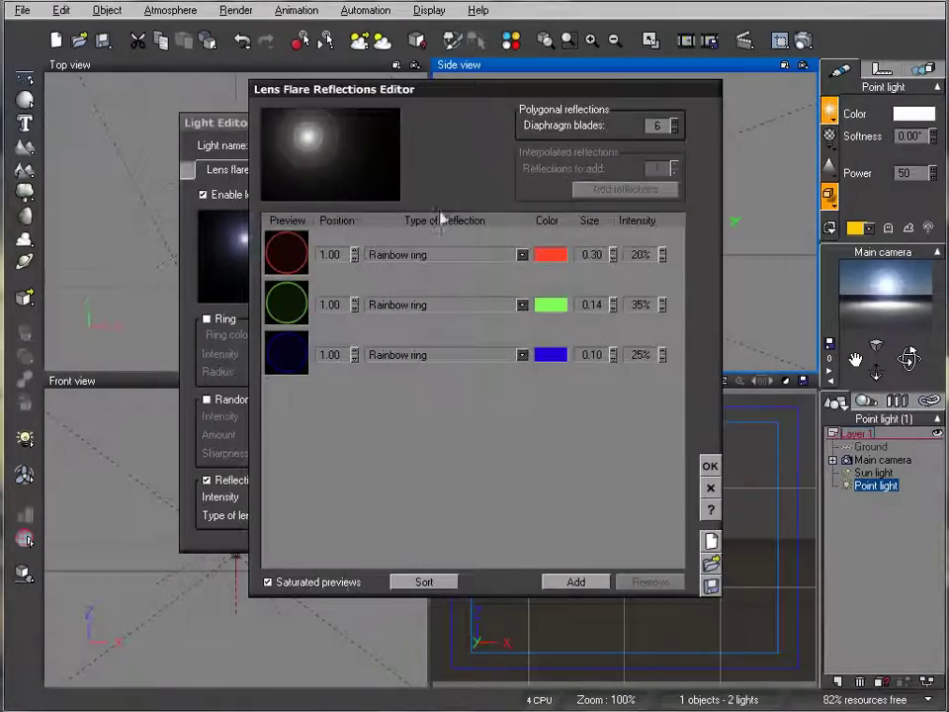
pyautogui.doubleClick(332, 254)
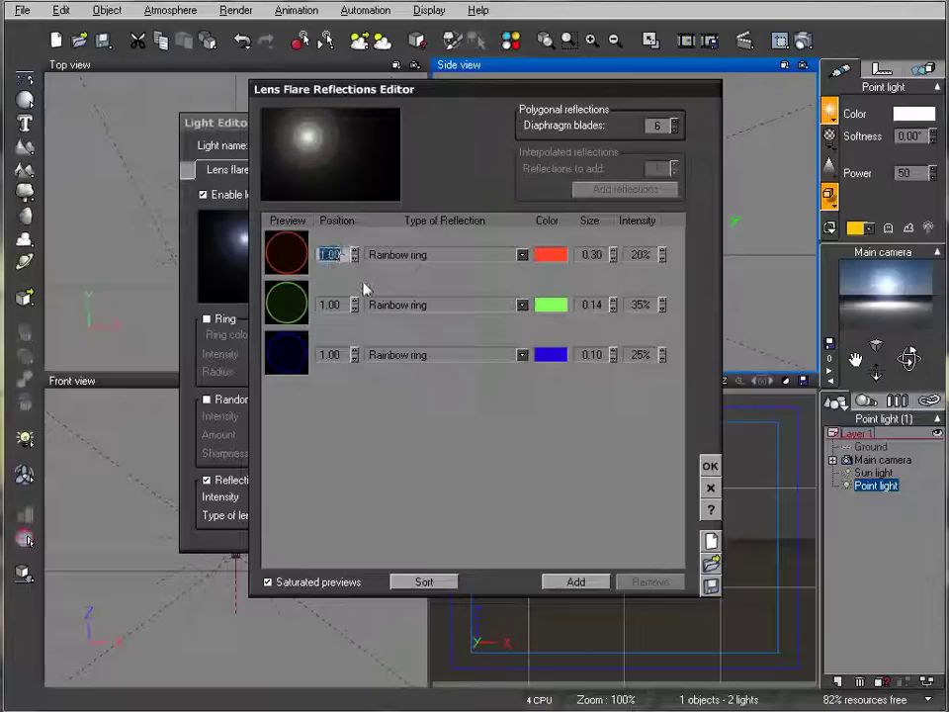
pyautogui.press('BackSpace')
pyautogui.write('4')
pyautogui.doubleClick(331, 305)
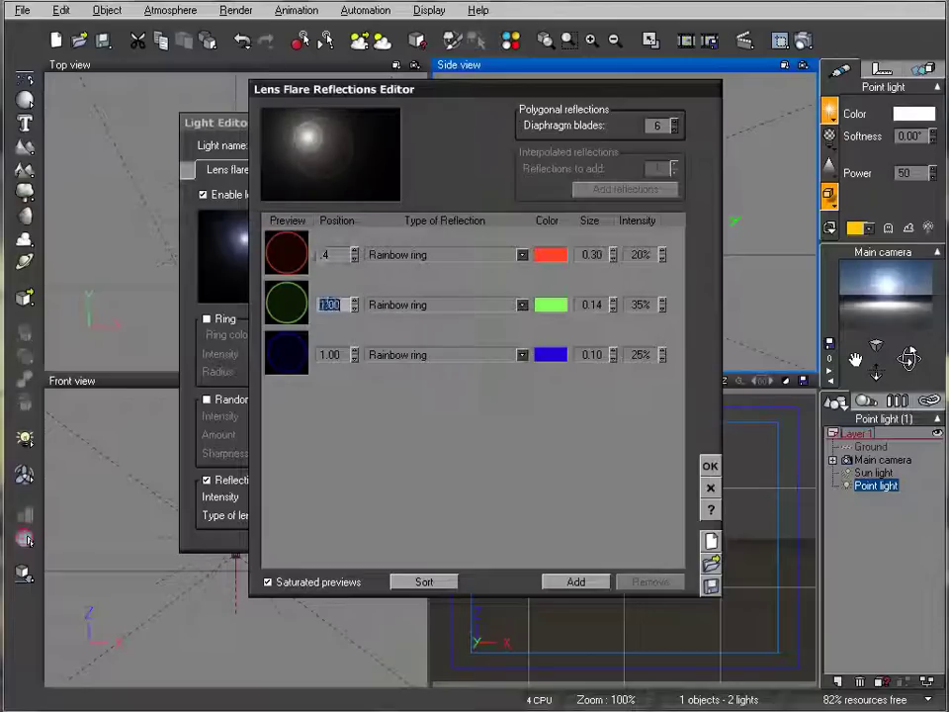
pyautogui.press('BackSpace')
pyautogui.write('.2')
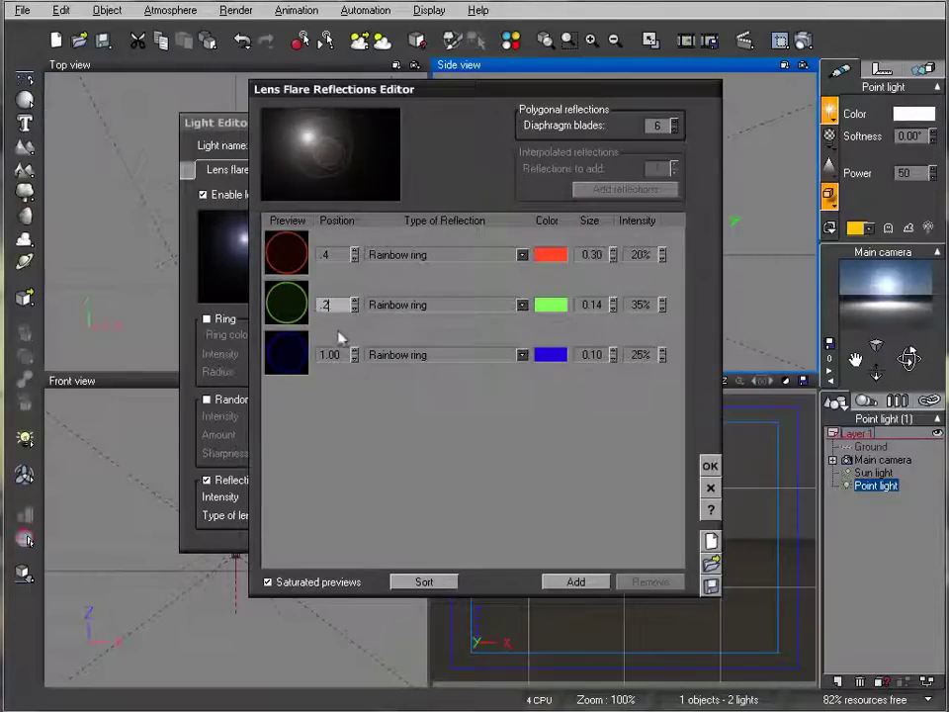
pyautogui.doubleClick(332, 354)
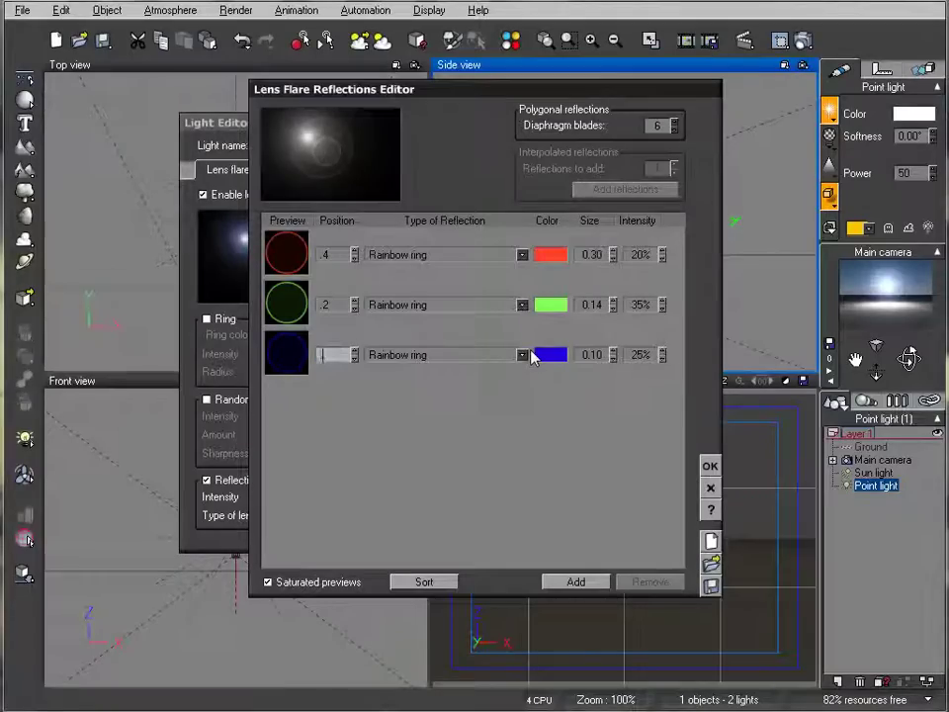
pyautogui.write('.16')
# Step: Set the red ring's intensity to 35% and the green ring's to 25%, and accept the reflections
pyautogui.doubleClick(643, 256)
pyautogui.write('35')
pyautogui.doubleClick(642, 306)
pyautogui.write('25')
pyautogui.press('Tab')
pyautogui.click(710, 465)
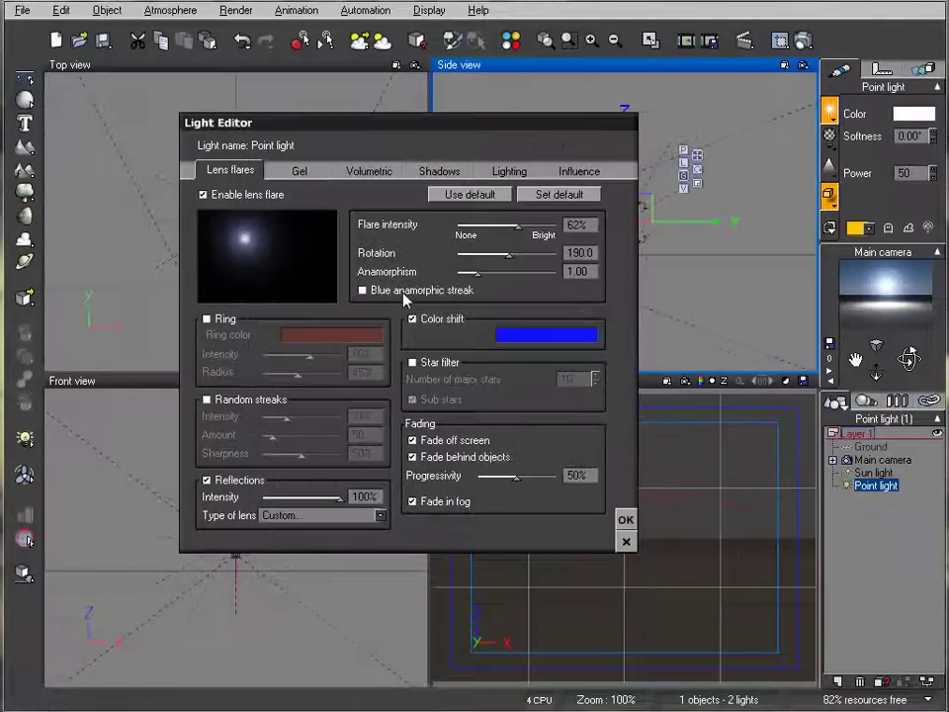
# Step: Test-render the scene to check the colored rings, close the render, and accept the point light's lens flare settings
pyautogui.click(802, 42)
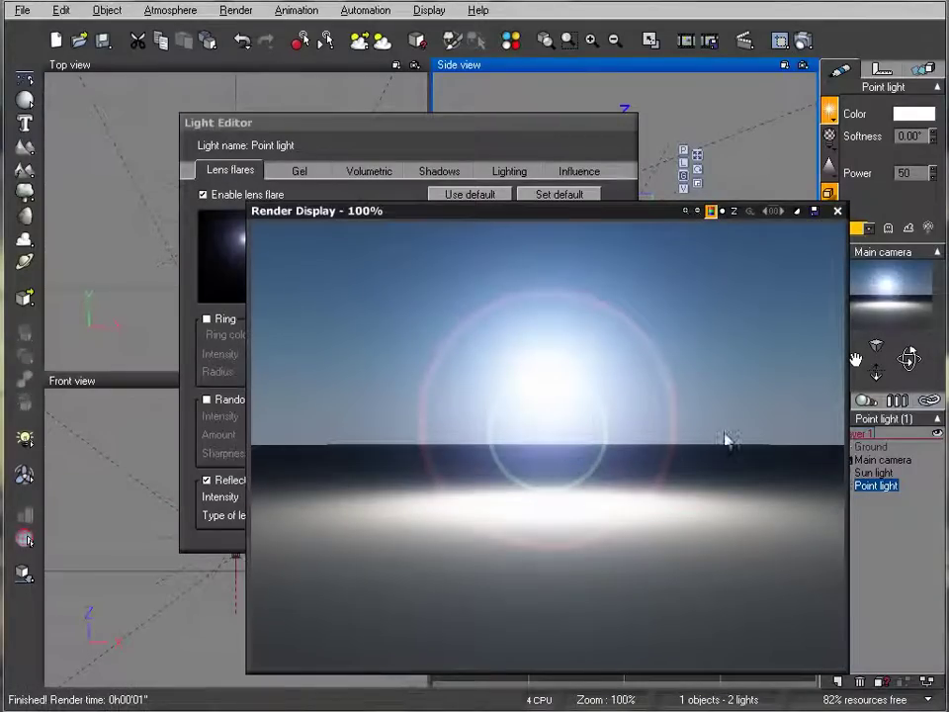
pyautogui.click(838, 211)
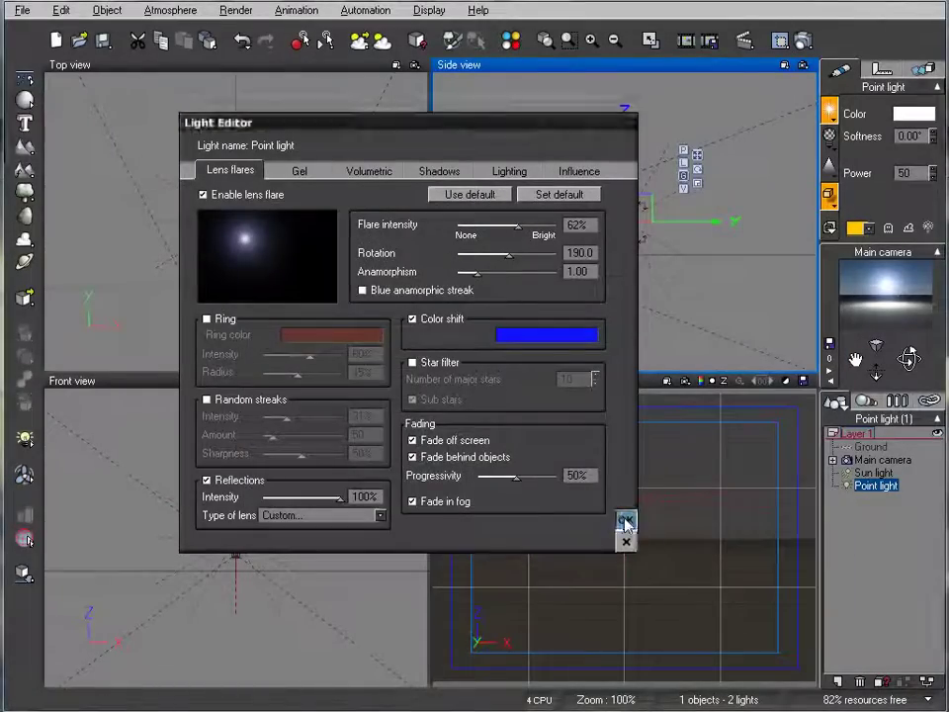
pyautogui.click(626, 520)
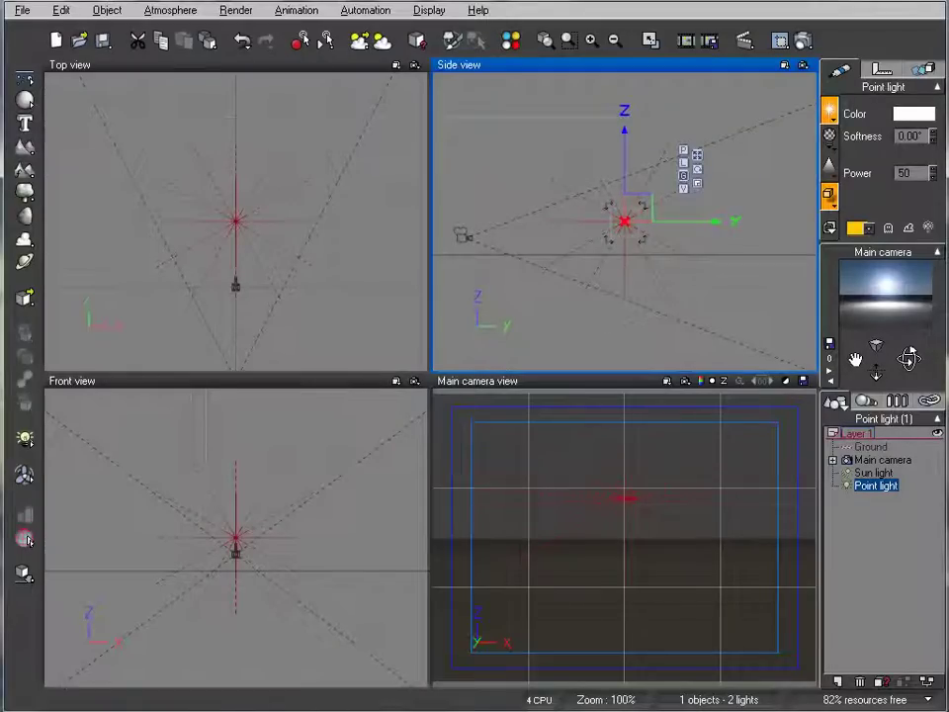
# Step: Move the point light higher and farther from the camera in the side view, and tilt the main camera up to center it
pyautogui.moveTo(604, 229); pyautogui.dragTo(697, 208)
pyautogui.hotkey('ctrl', 'z')
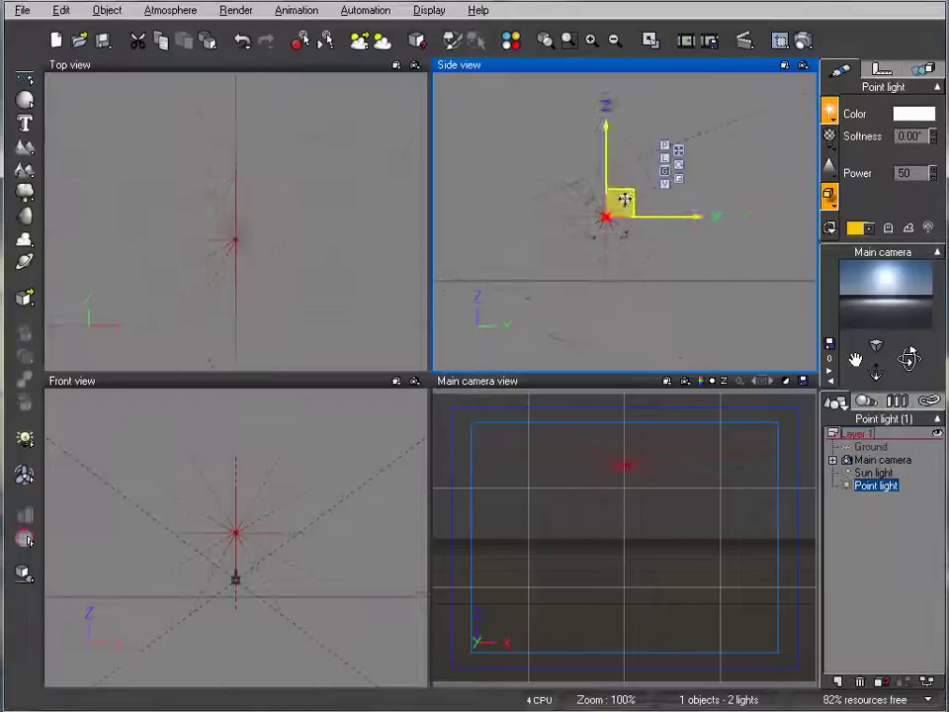
pyautogui.moveTo(615, 202); pyautogui.dragTo(693, 158)
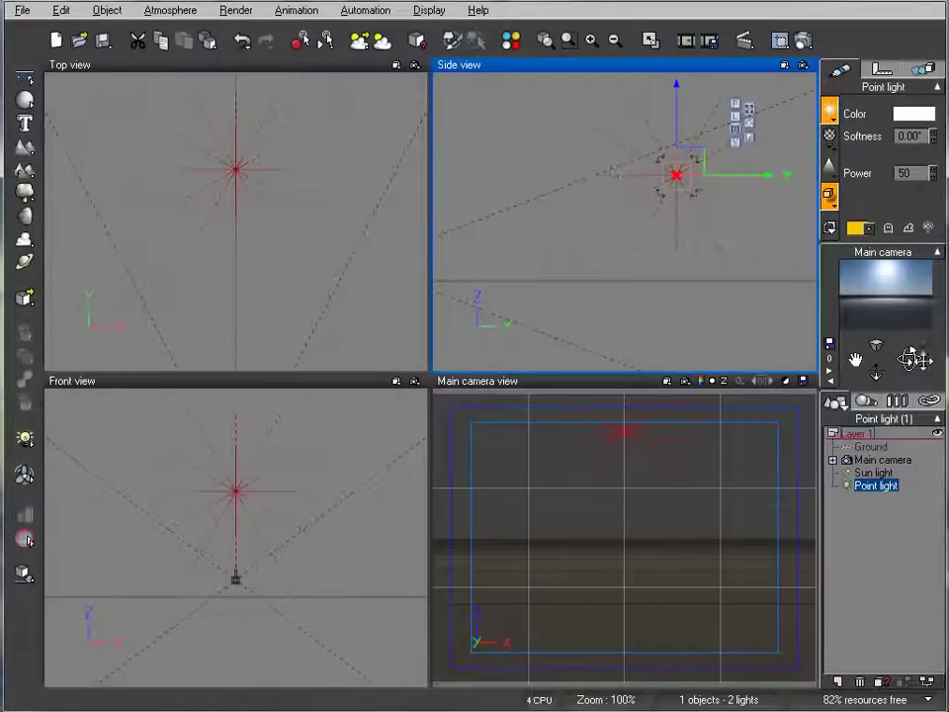
pyautogui.moveTo(910, 358); pyautogui.dragTo(907, 361)
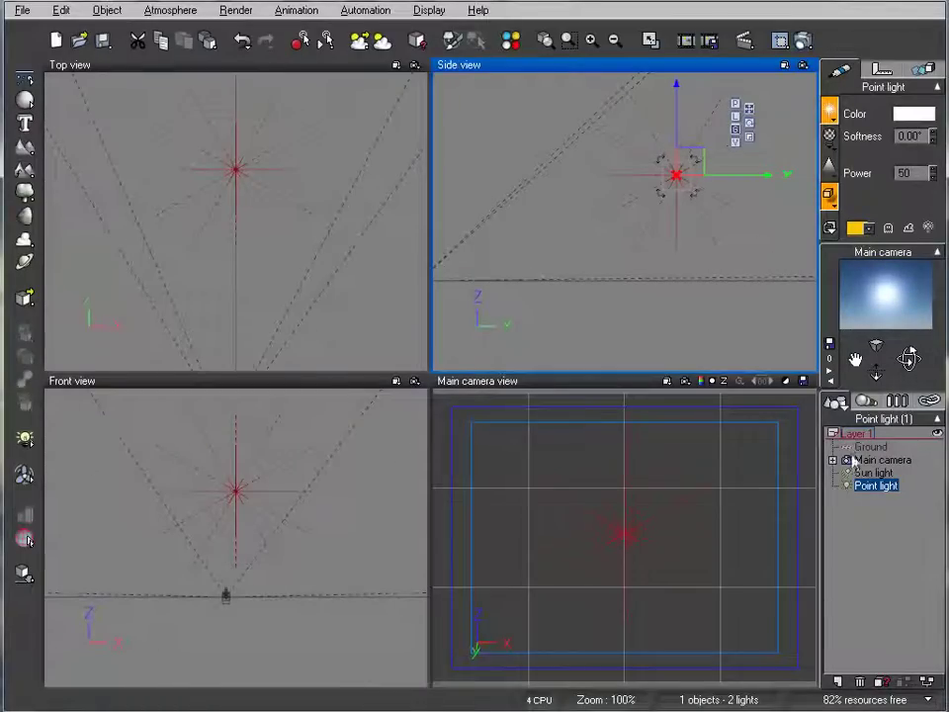
# Step: Reopen the point light's lens flare settings and enable the ring plus random streaks with intensity 67%, amount 143 and sharpness 65%
pyautogui.rightClick(878, 486)
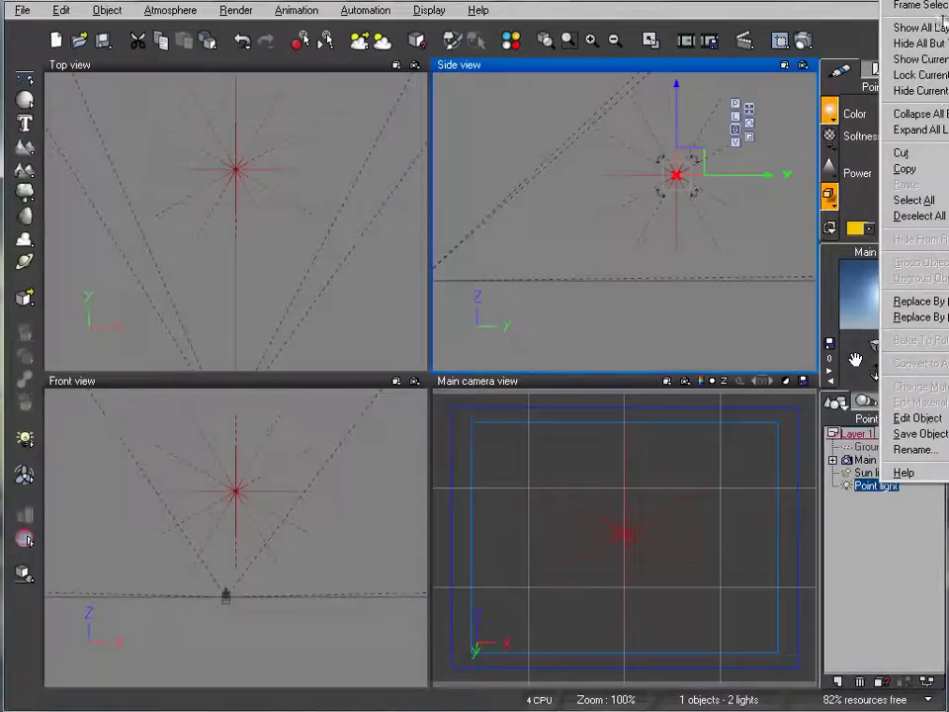
pyautogui.click(835, 109)
pyautogui.click(831, 110)
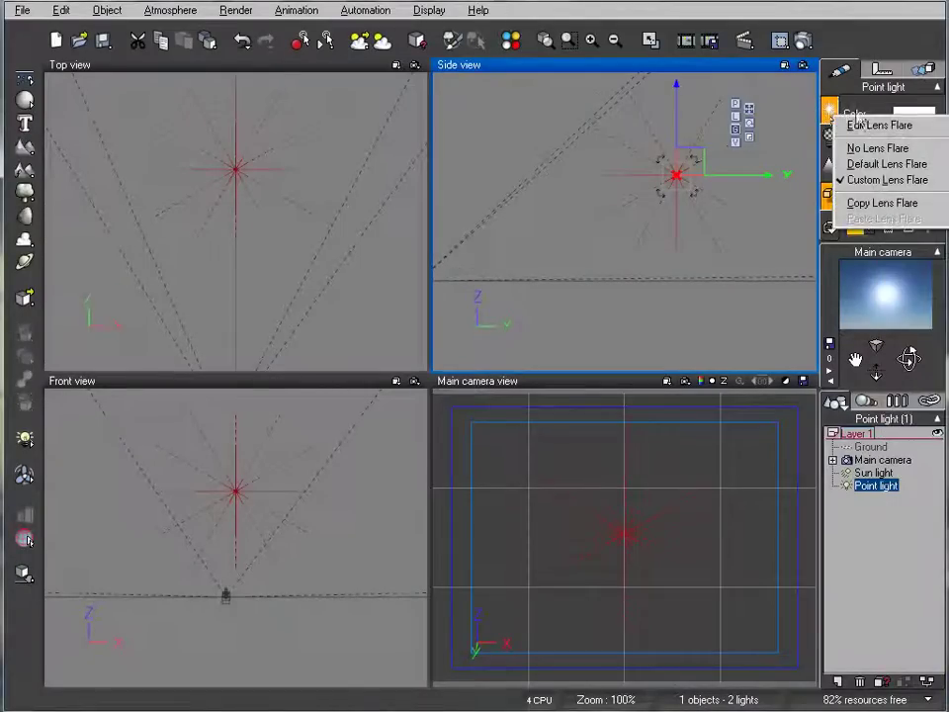
pyautogui.click(901, 125)
pyautogui.moveTo(421, 129); pyautogui.dragTo(425, 99)
pyautogui.click(222, 289)
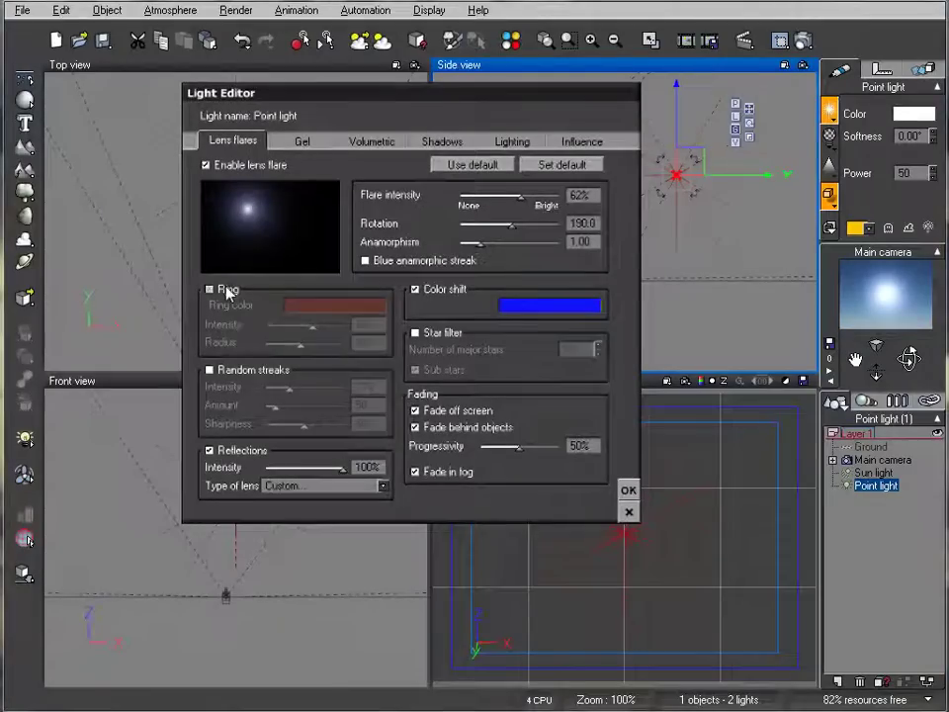
pyautogui.click(209, 370)
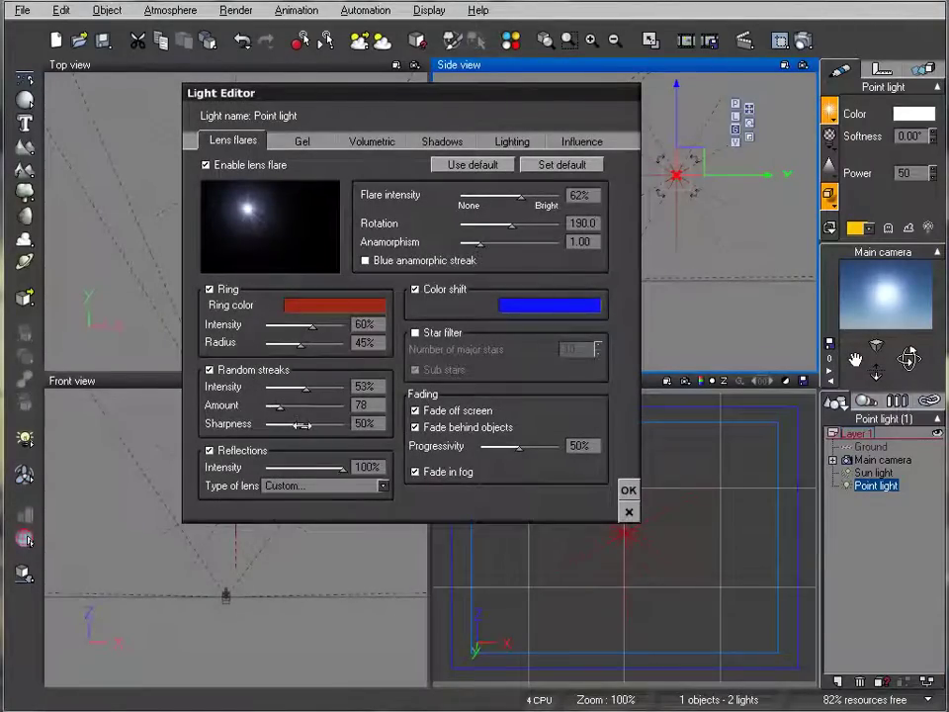
pyautogui.moveTo(297, 407); pyautogui.dragTo(317, 388)
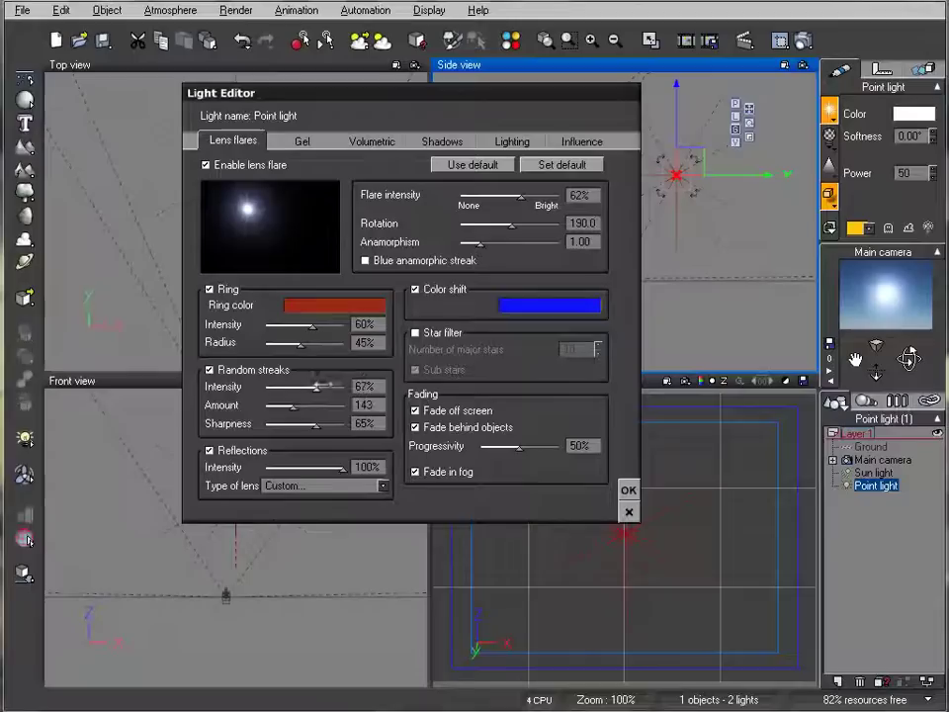
# Step: Enable the blue anamorphic streak, set the reflection lens type to 35mm fixed and fading progressivity to 73%, and accept the flare
pyautogui.click(413, 260)
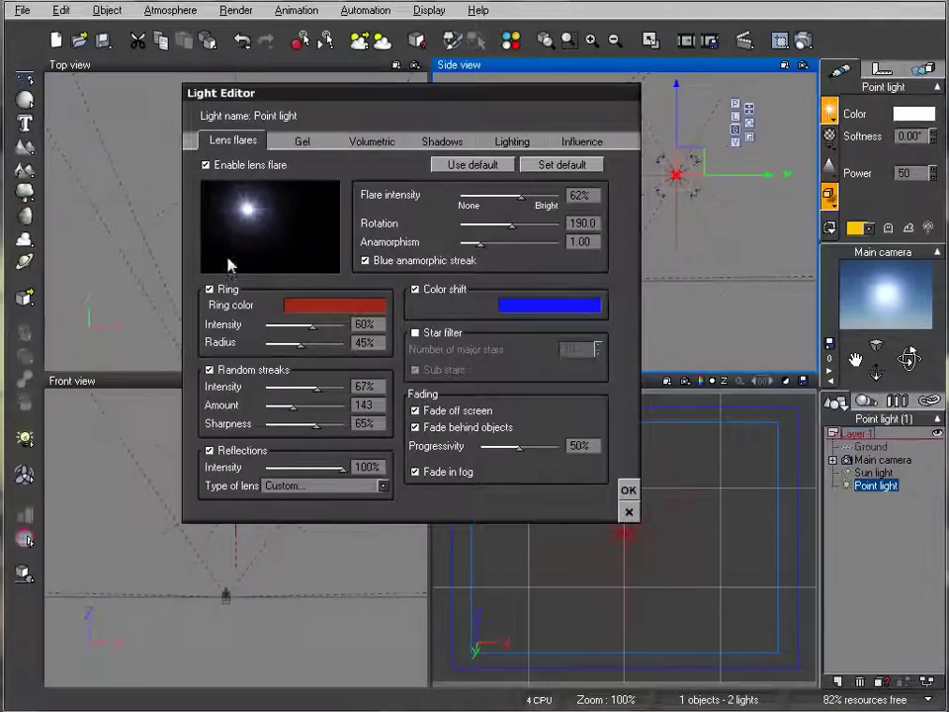
pyautogui.click(383, 486)
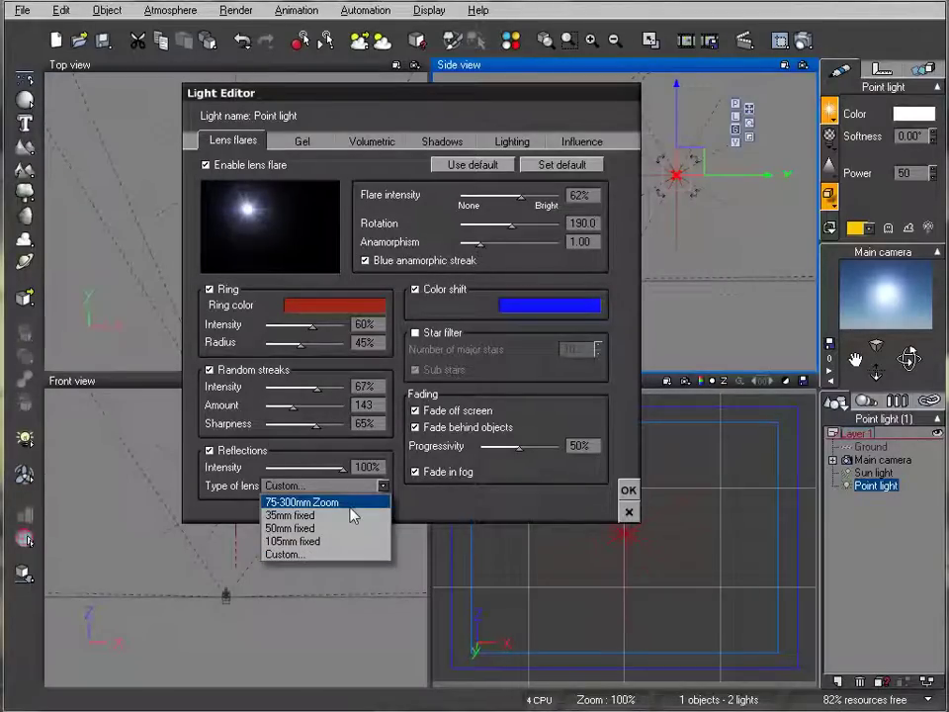
pyautogui.click(351, 515)
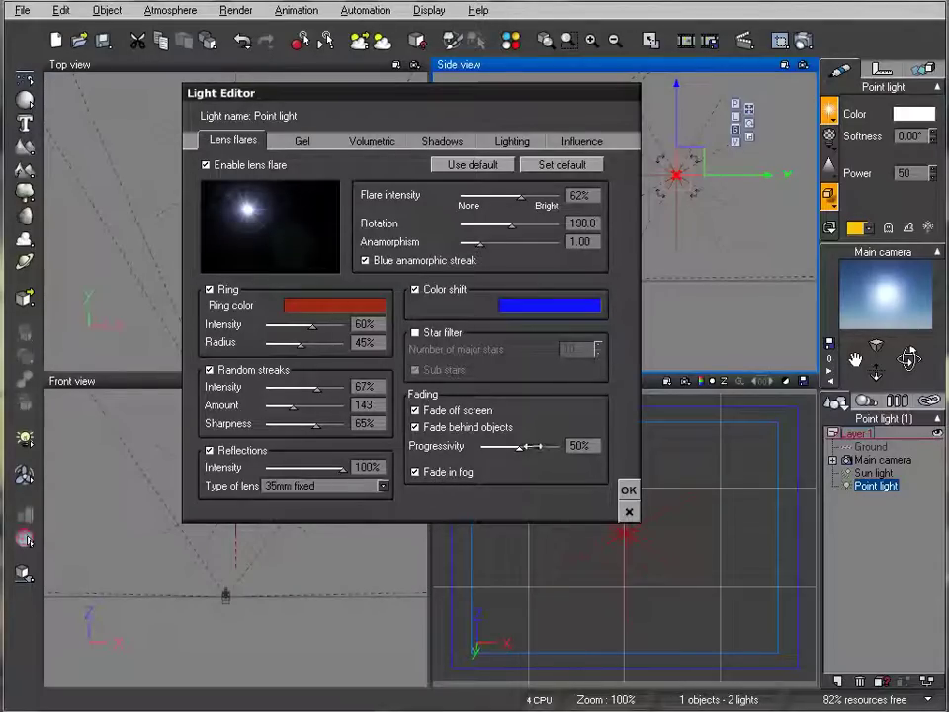
pyautogui.moveTo(544, 446); pyautogui.dragTo(537, 446)
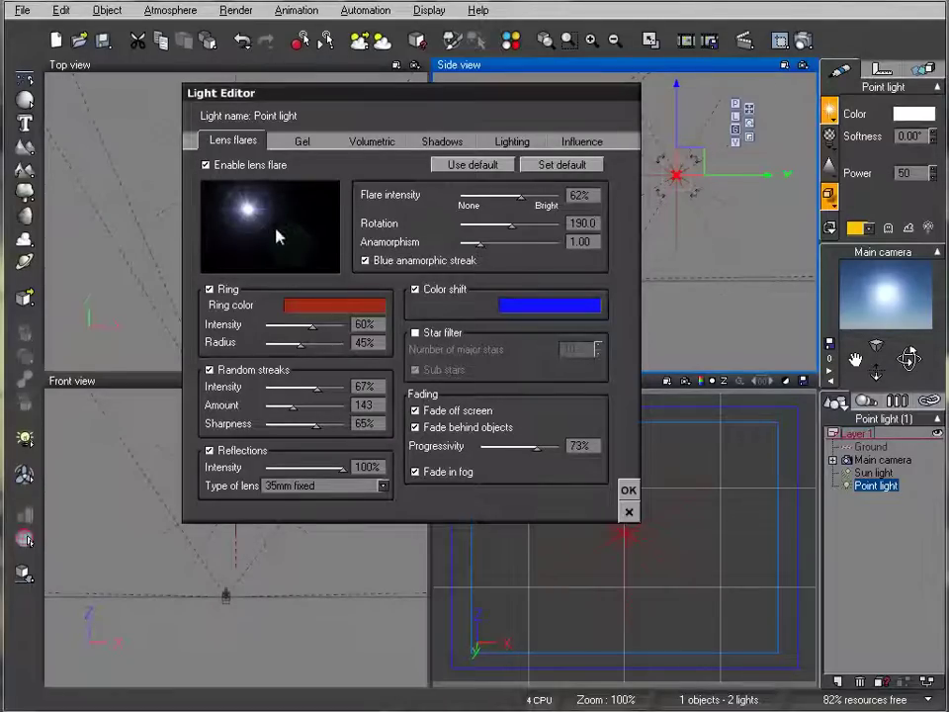
pyautogui.click(629, 487)
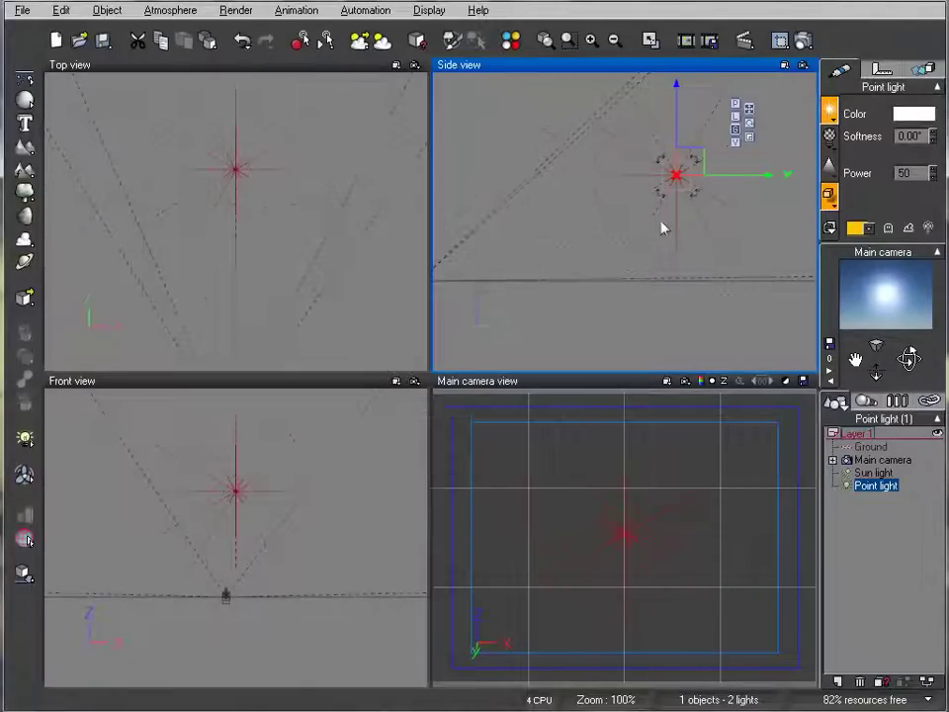
# Step: Shift the main camera along X and aim it so the light sits left of center, and render the scene to screen at Final quality
pyautogui.moveTo(642, 216); pyautogui.dragTo(618, 237, button='right')
pyautogui.moveTo(317, 236); pyautogui.dragTo(325, 91, button='right')
pyautogui.moveTo(348, 273); pyautogui.dragTo(332, 161, button='right')
pyautogui.moveTo(213, 206); pyautogui.dragTo(287, 205)
pyautogui.moveTo(910, 359)
pyautogui.mouseDown()
pyautogui.moveTo(897, 360)
pyautogui.moveTo(915, 349)
pyautogui.mouseUp()
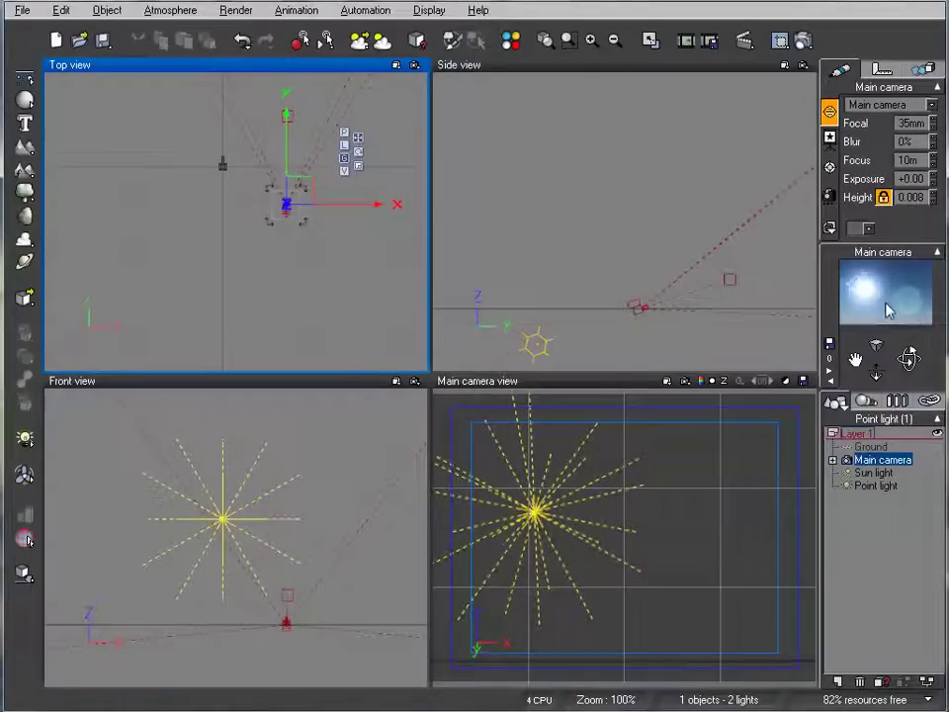
pyautogui.moveTo(914, 356); pyautogui.dragTo(919, 338)
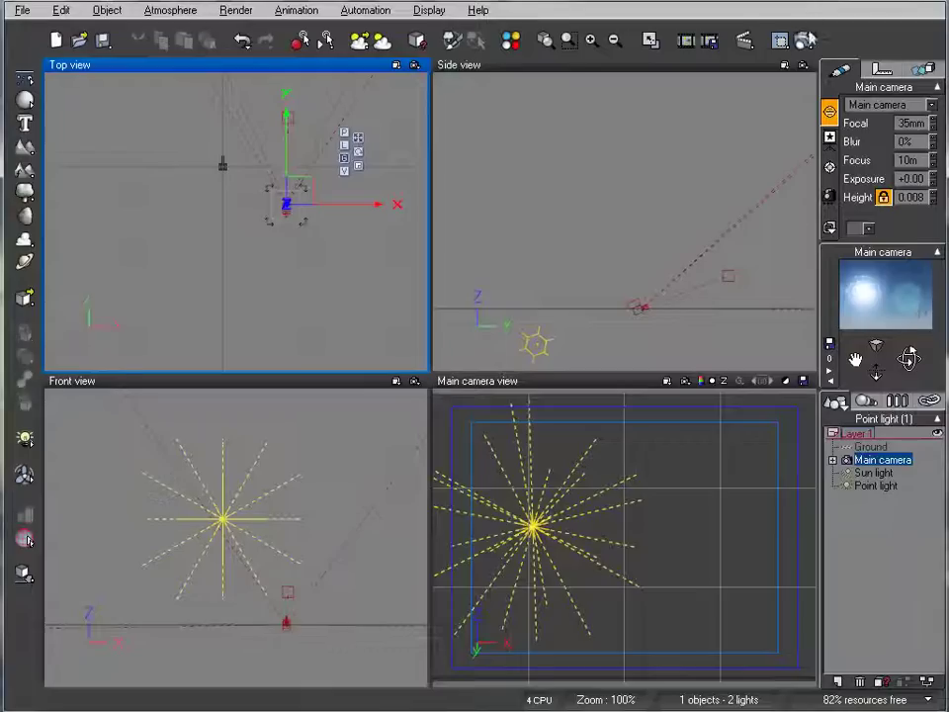
pyautogui.click(804, 40)
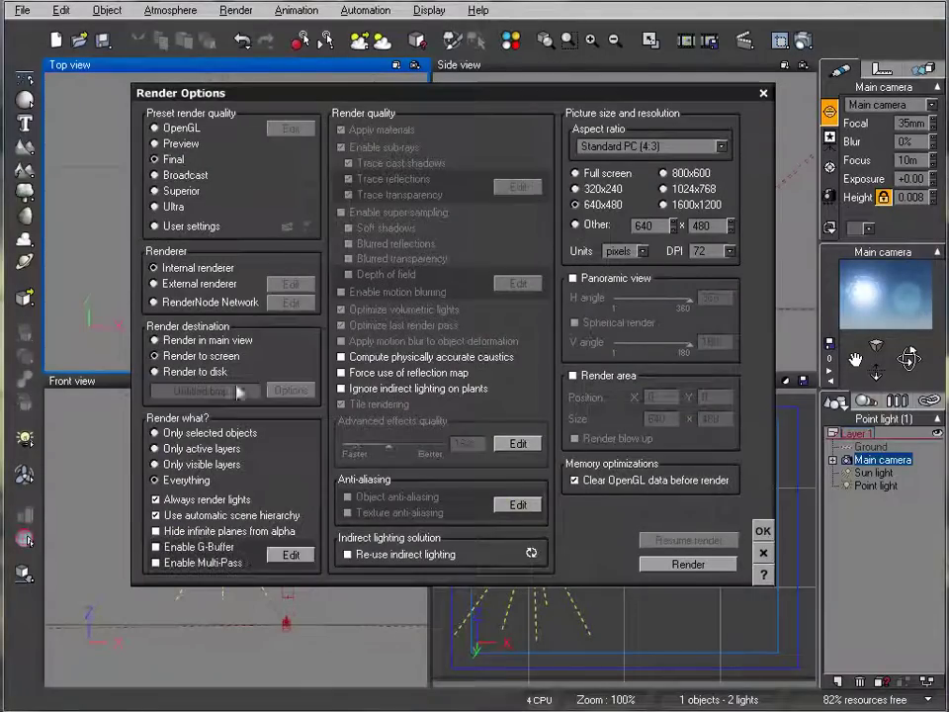
pyautogui.click(673, 563)
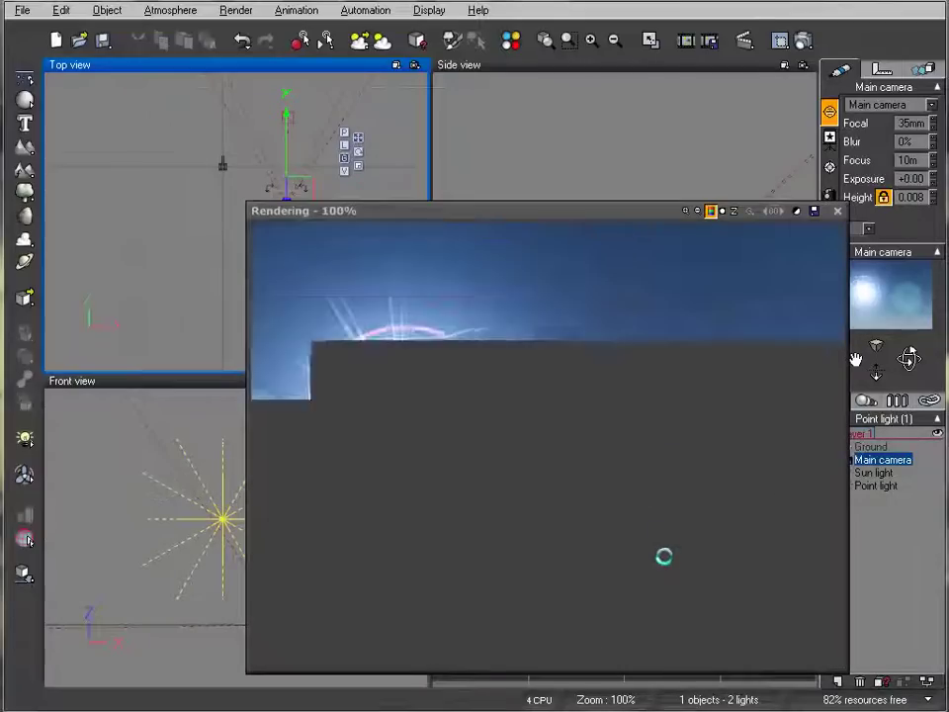